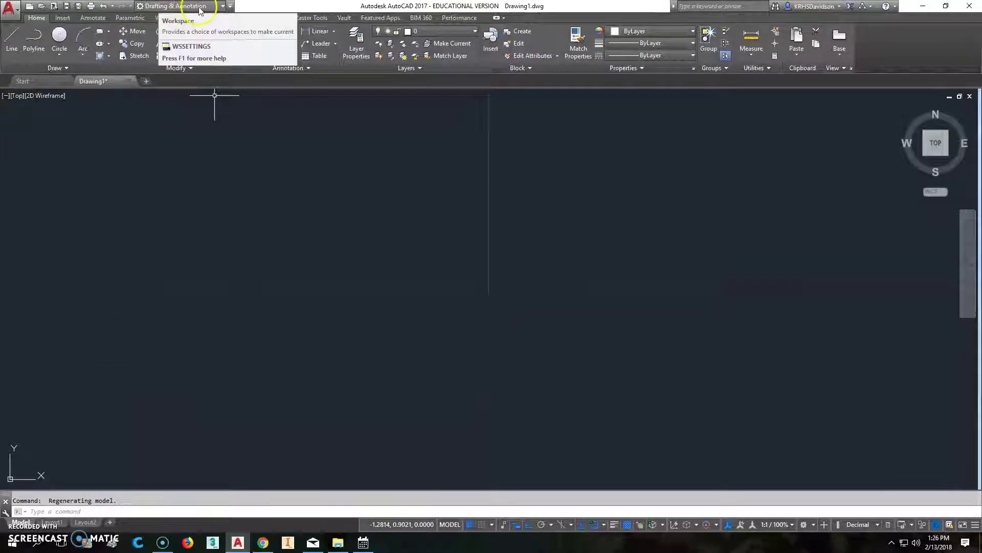
Open the toolbar customization options list, then close it again.
click(231, 6)
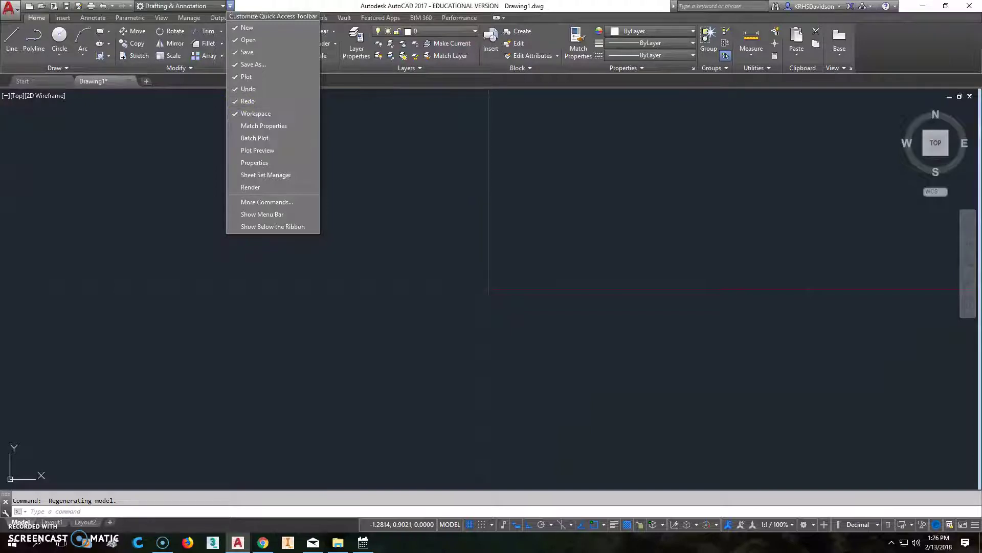
click(173, 138)
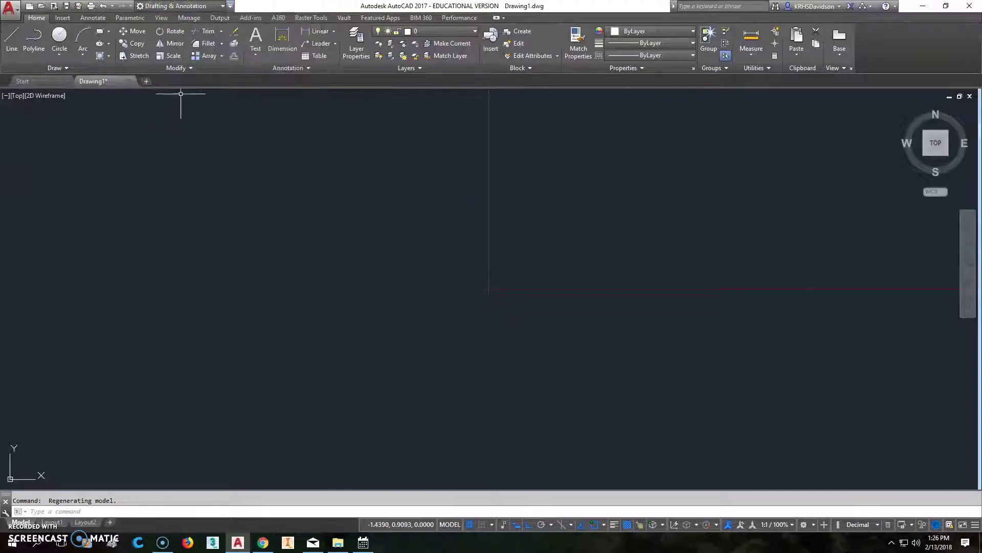
click(183, 10)
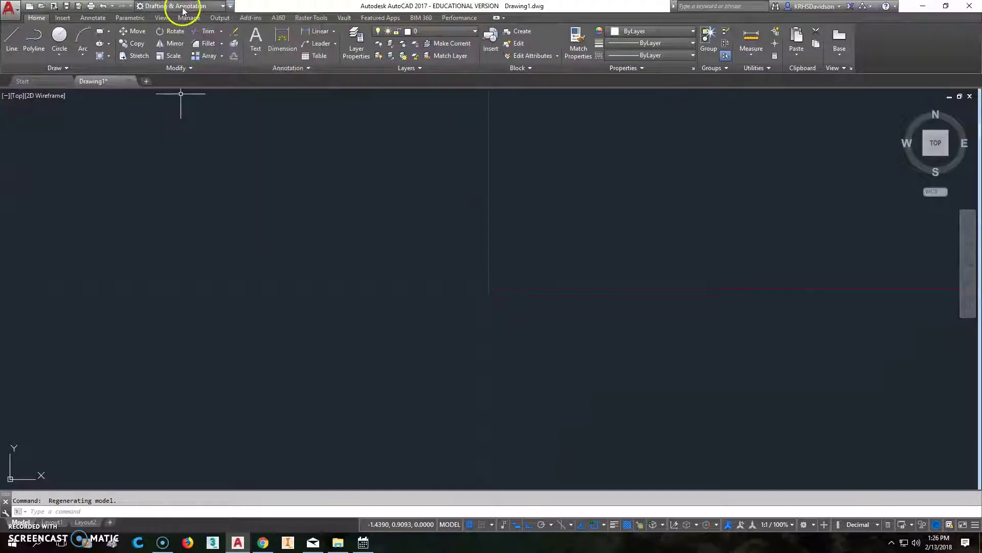
Select 3D Modeling from the workspace list and dock the command line along the bottom.
click(223, 6)
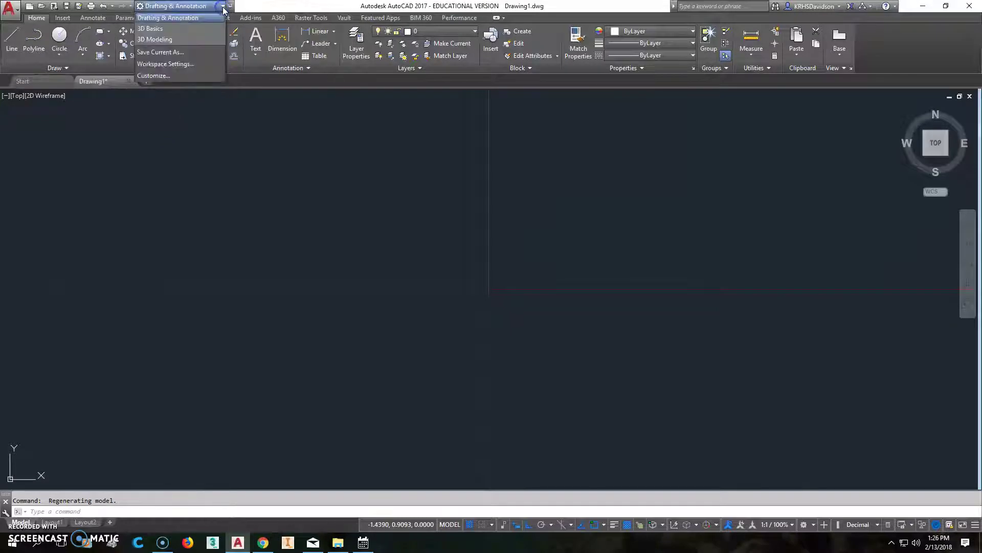
click(174, 39)
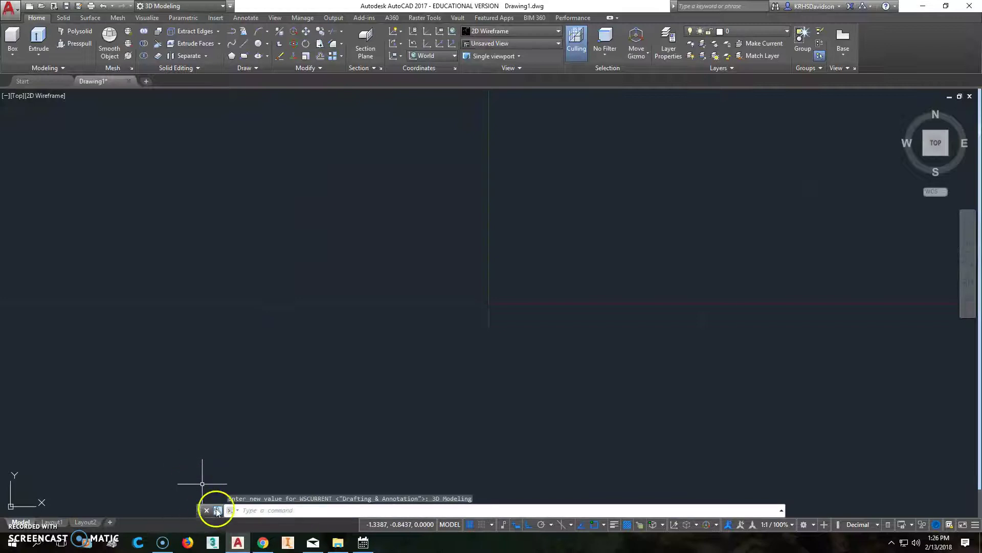
drag(201, 515, 194, 518)
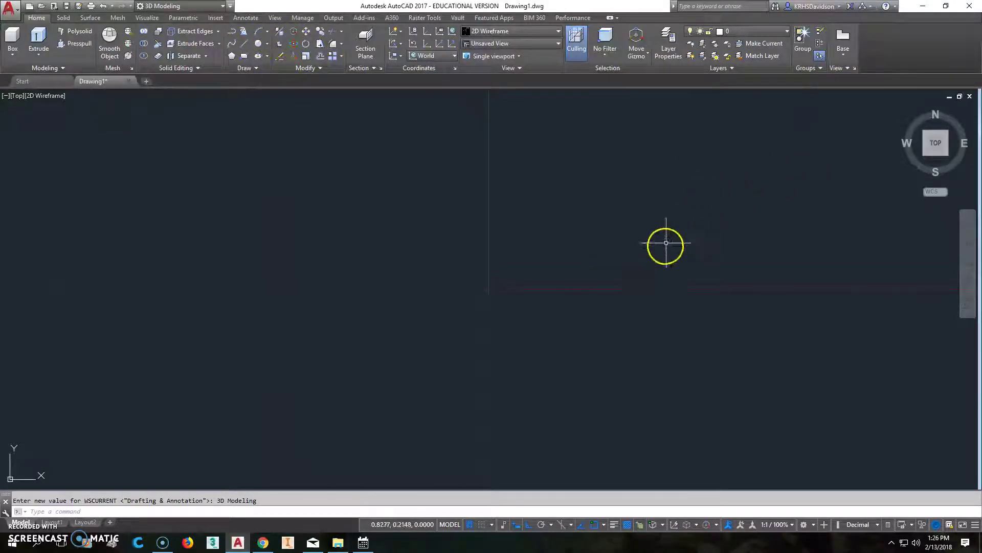
Use the ViewCube Home icon to change to the SW Isometric view.
click(904, 109)
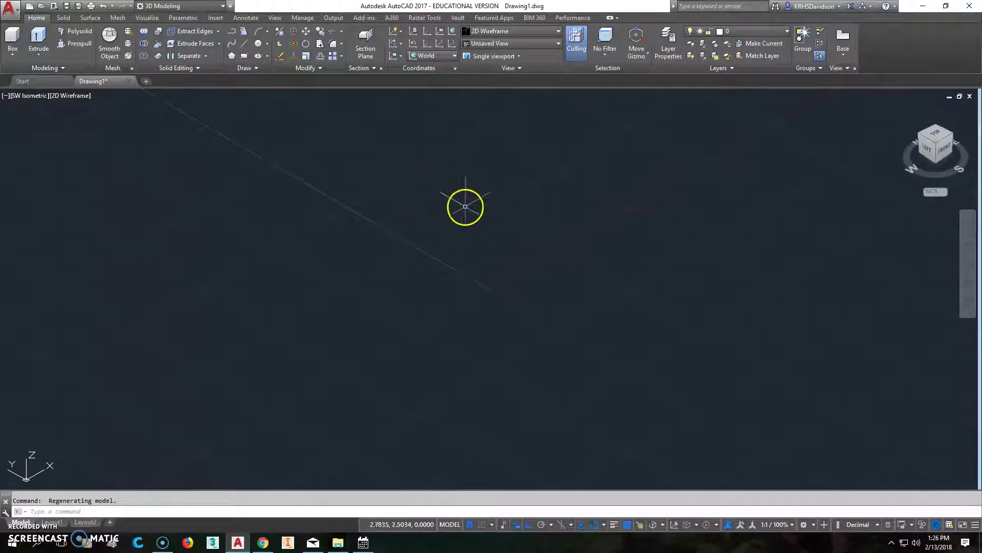
Draw a 5x5 square with LINE, using sides of 5 and closing it with C.
click(244, 44)
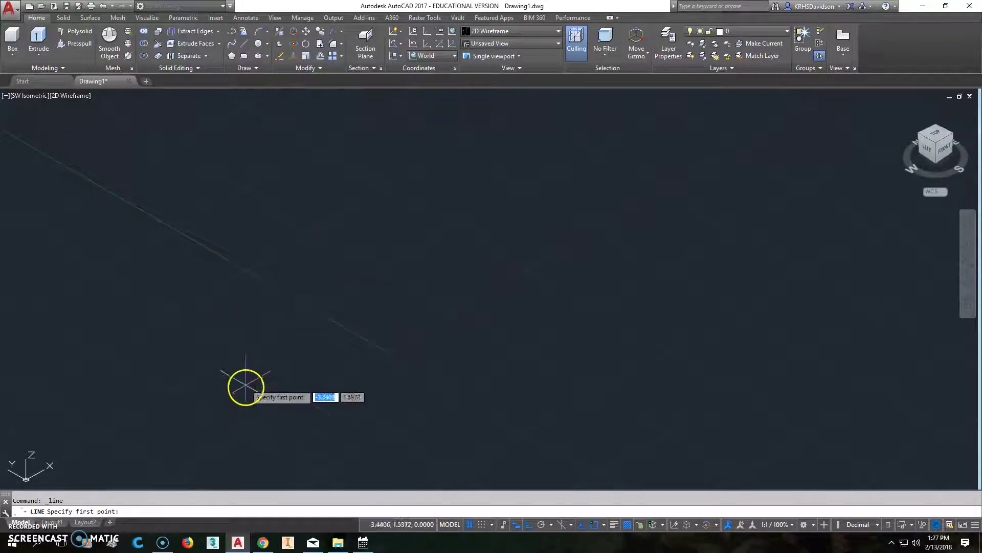
click(246, 392)
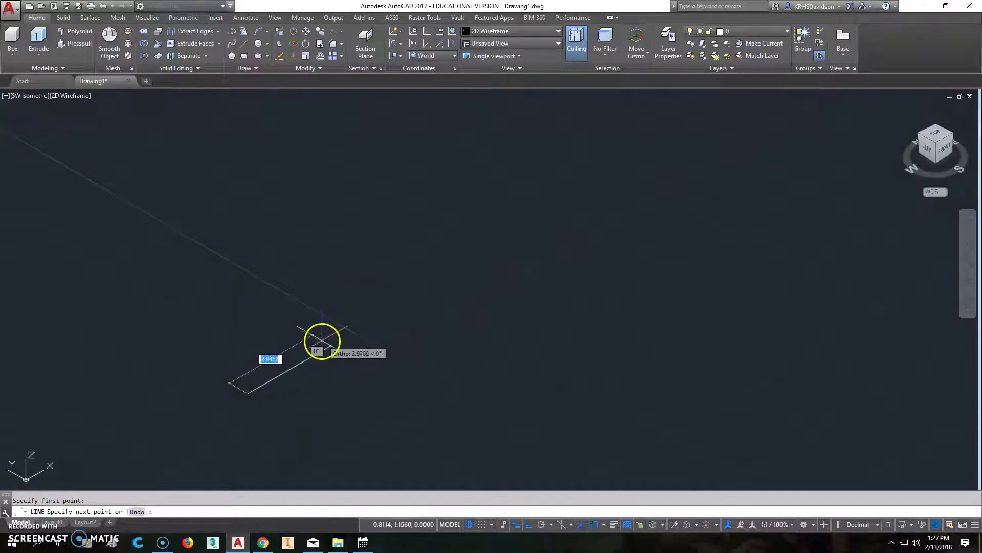
text(5)
key(Return)
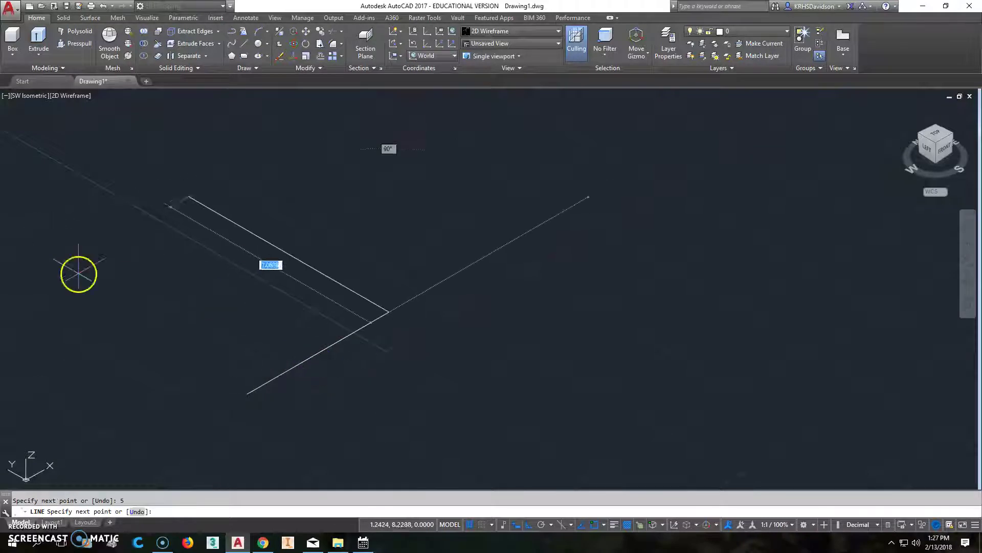
text(5)
key(Return)
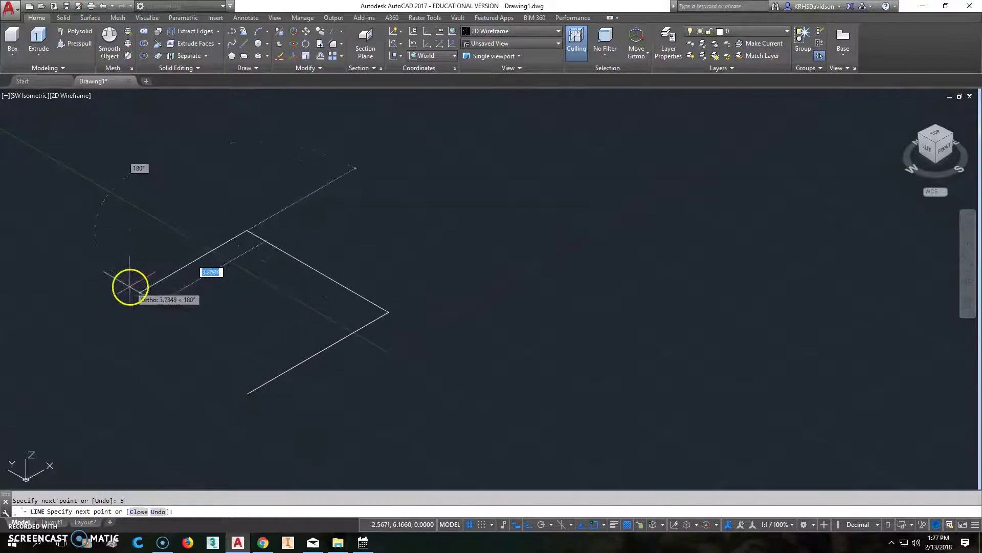
text(5)
key(Return)
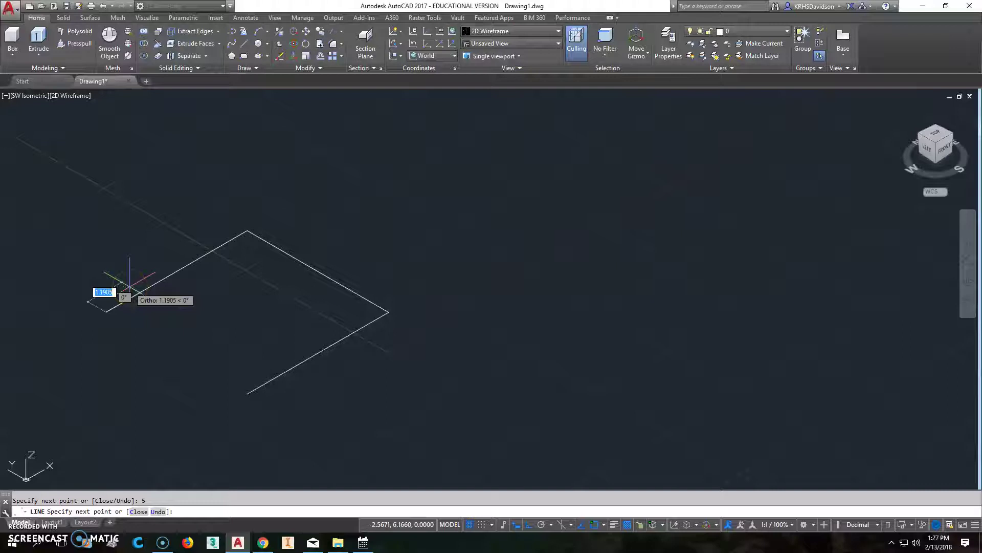
text(c)
key(Return)
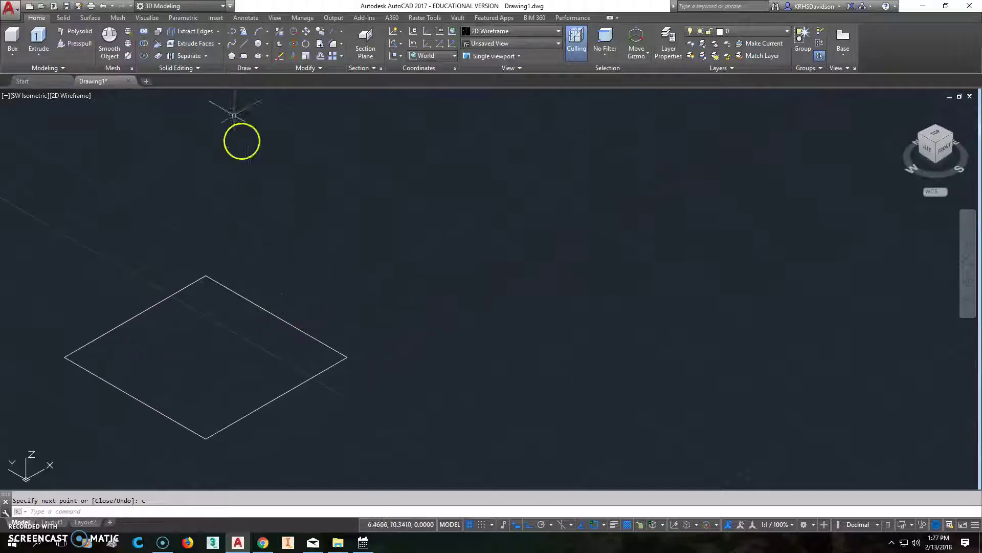
Draw a second 5x5 square beside it as a PLINE, closed with C.
click(233, 39)
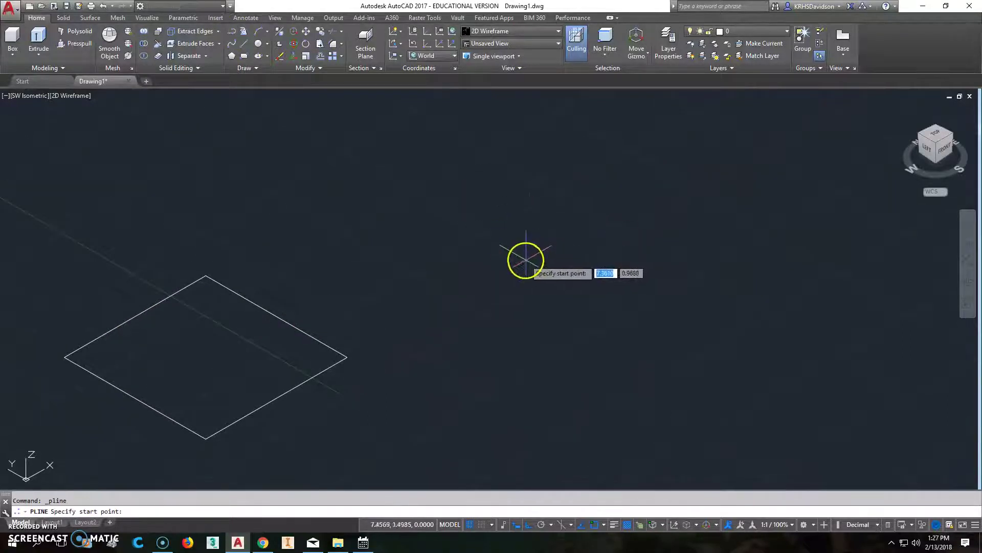
click(526, 260)
text(5)
key(Return)
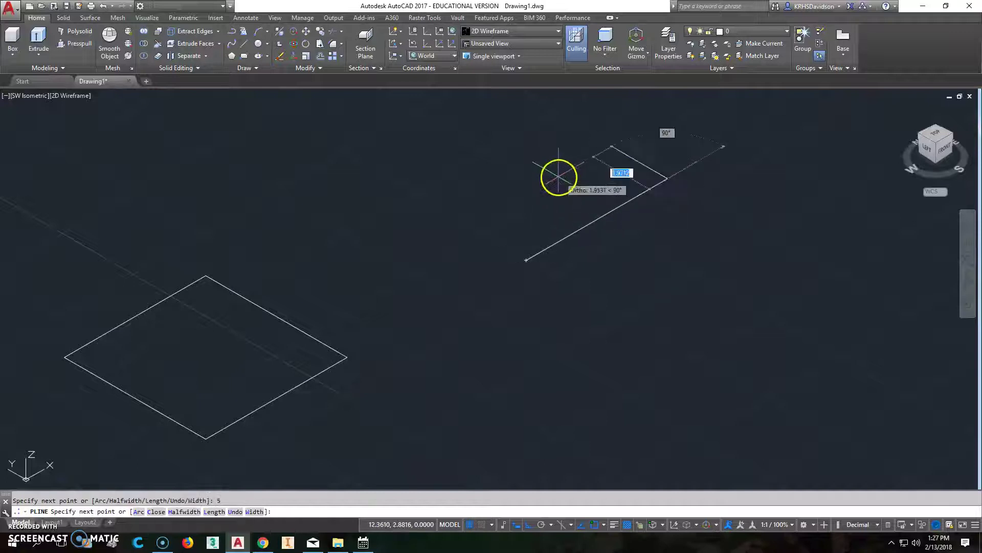
text(5)
key(Return)
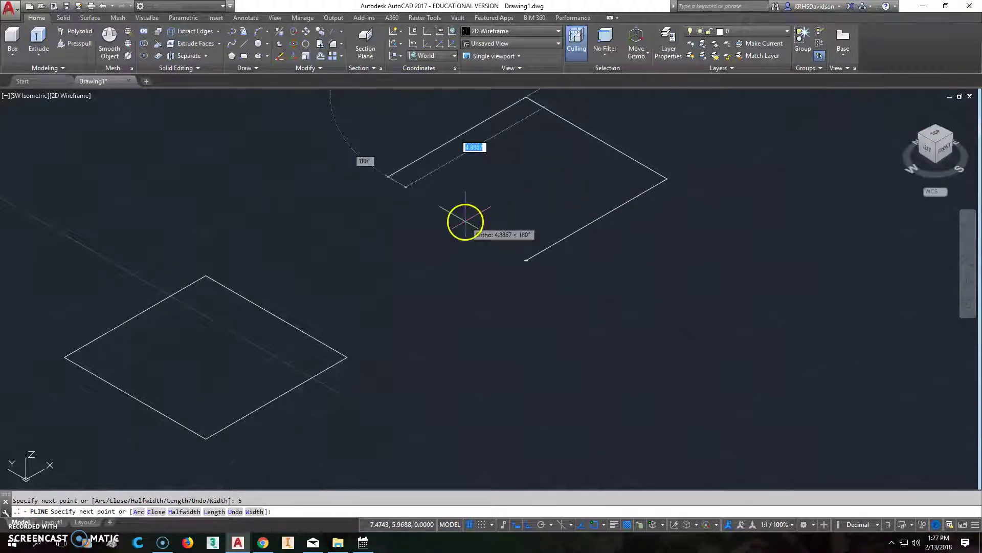
text(5)
key(Return)
text(c)
key(Return)
scroll(516, 311, up, 2)
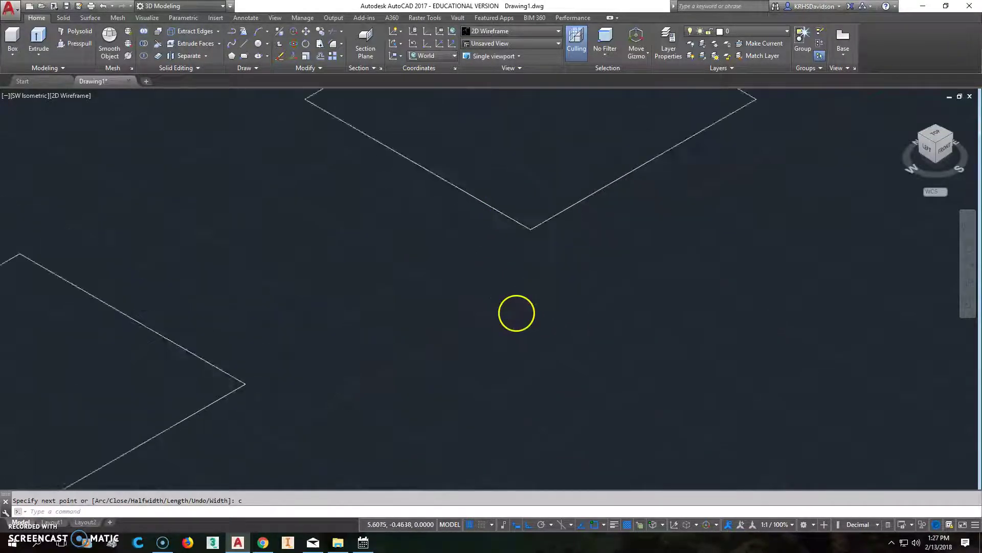
Extrude the line-built square to a height of 5 using window selection.
scroll(527, 312, down, 4)
middle_drag(526, 311, 563, 307)
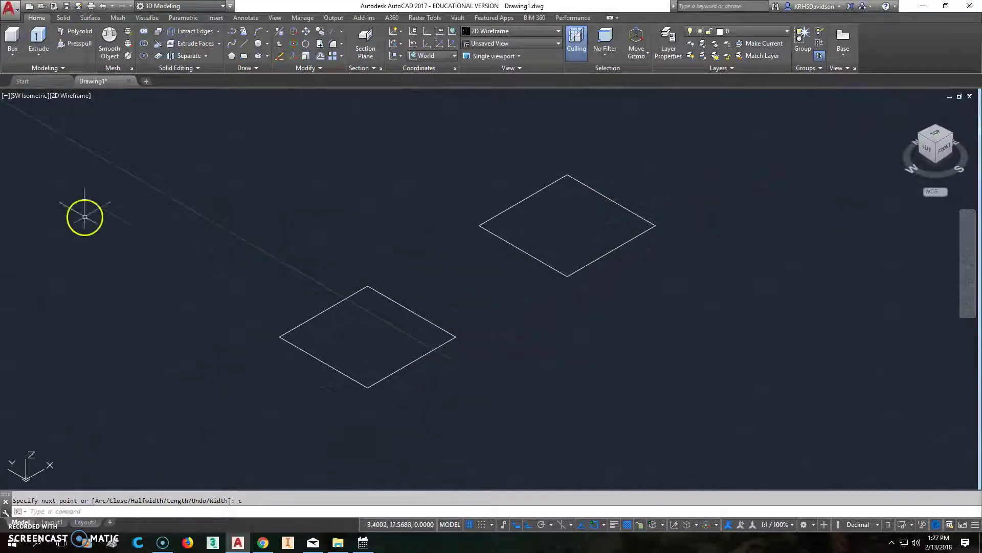
click(39, 39)
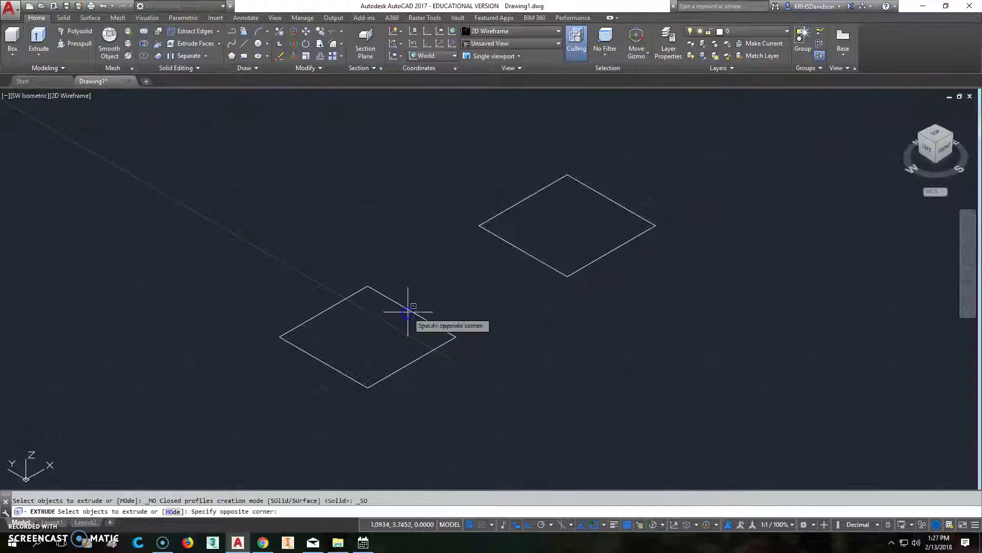
click(431, 309)
click(343, 287)
click(432, 419)
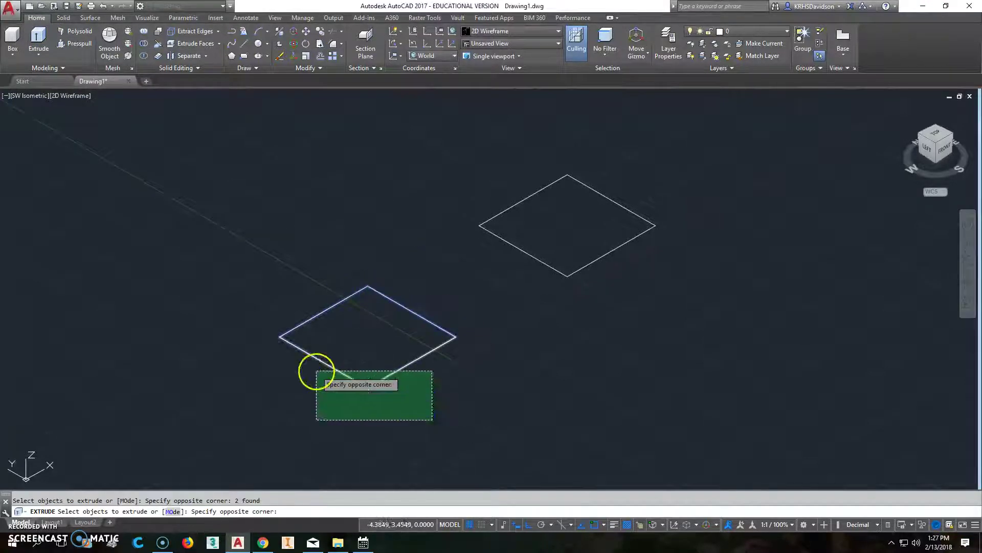
click(314, 373)
right_click(380, 337)
click(398, 343)
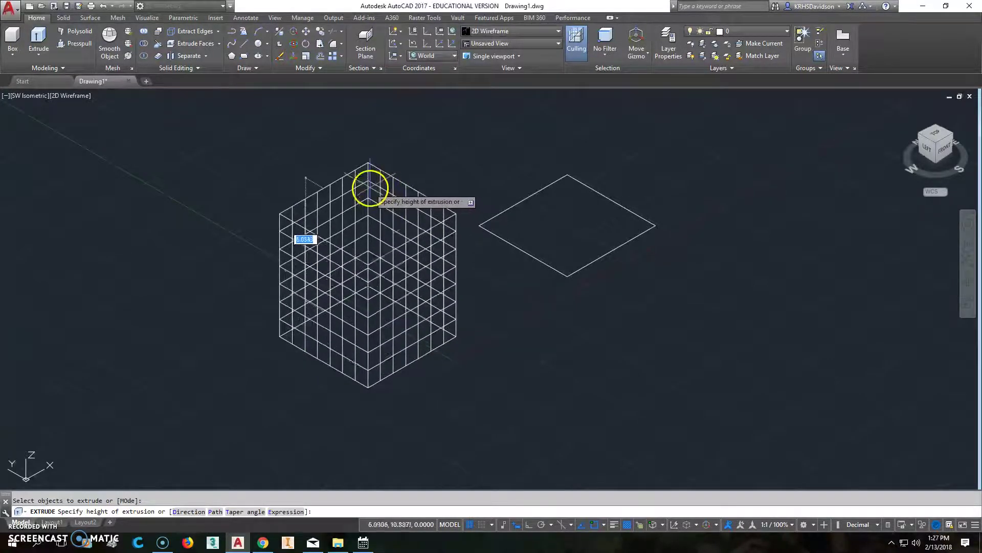
text(5)
key(Return)
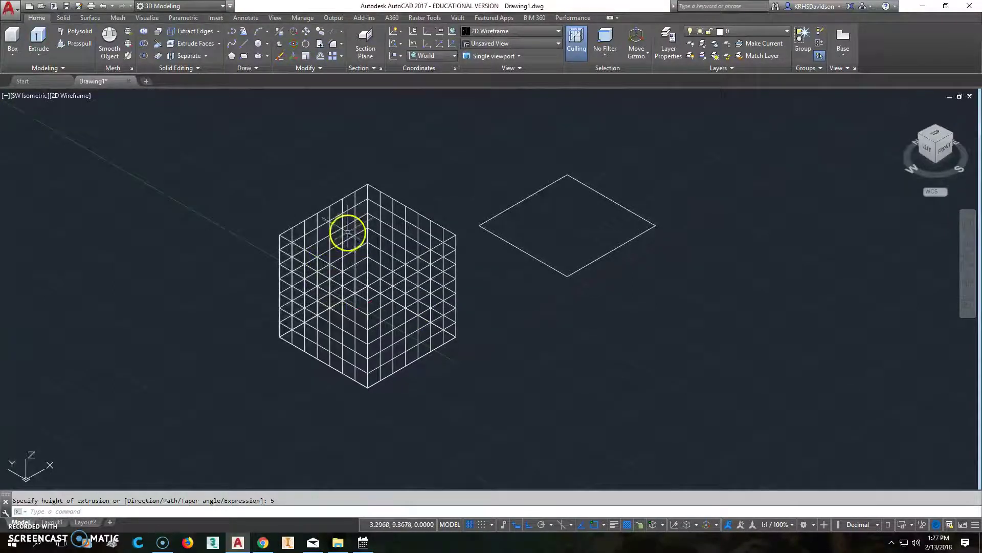
Extrude the polyline square to height 5, then orbit the view with the ViewCube.
middle_drag(409, 178, 323, 220)
click(38, 41)
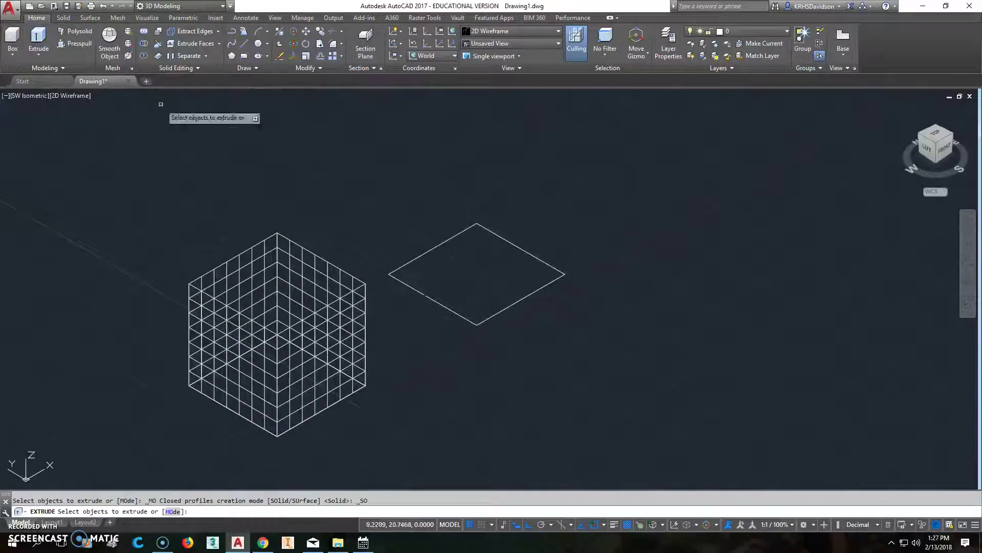
click(504, 309)
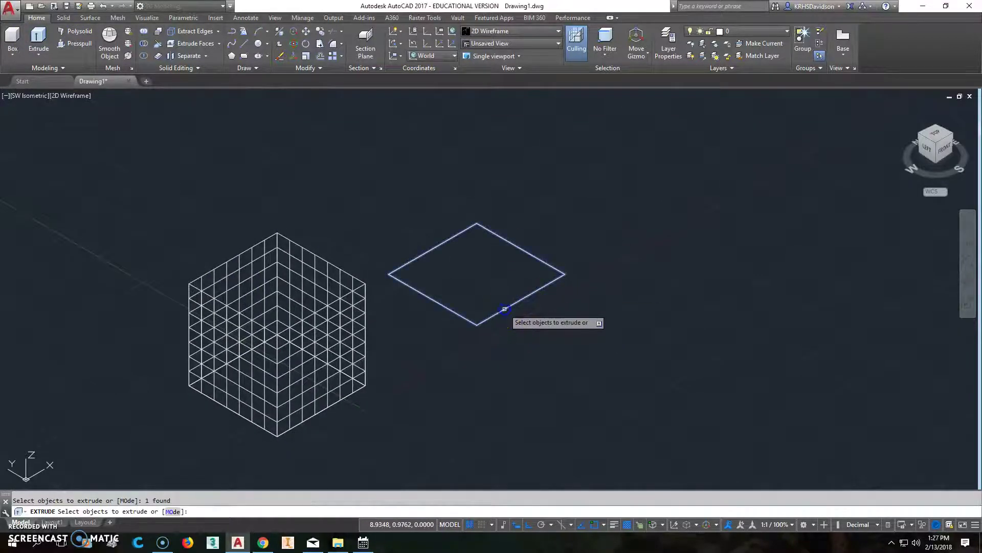
right_click(506, 309)
click(516, 315)
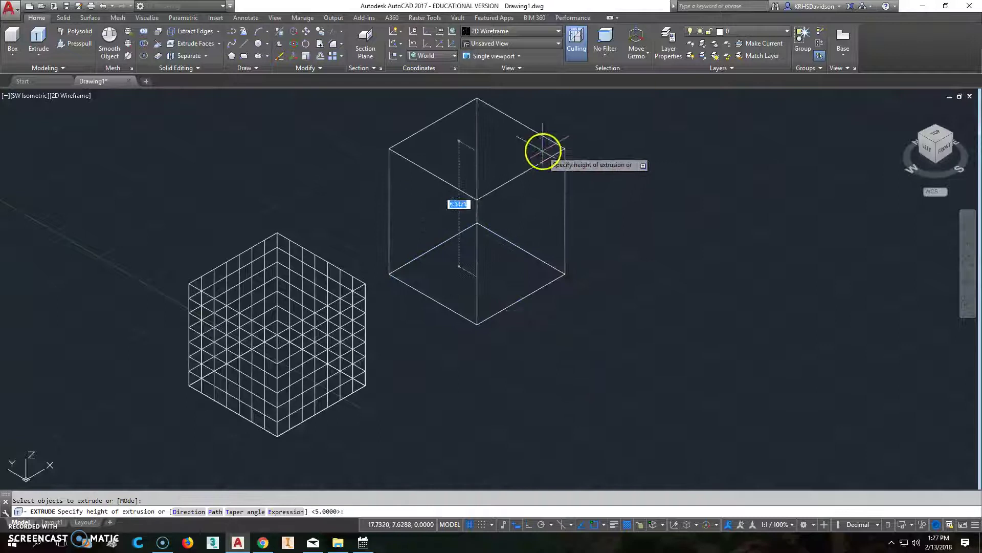
text(5)
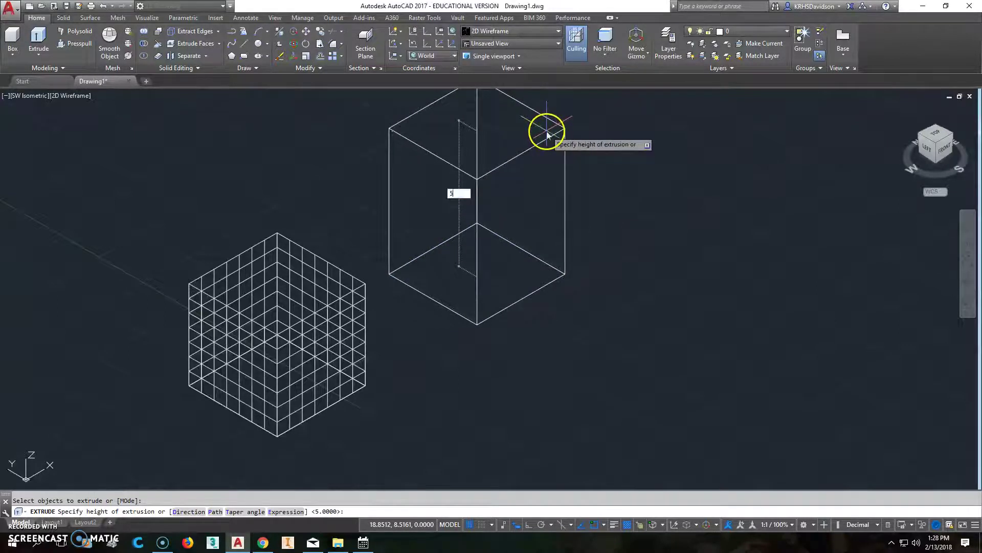
key(Return)
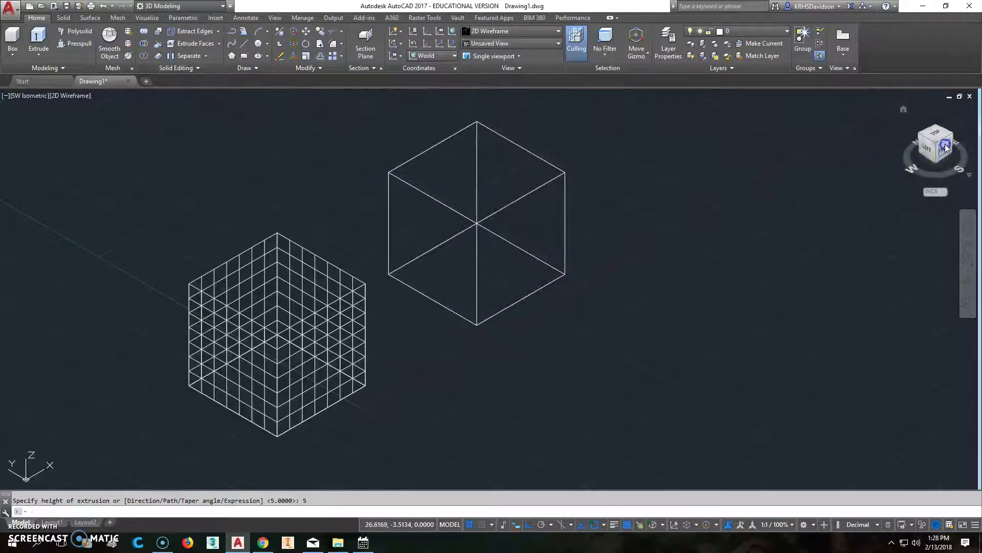
drag(946, 147, 914, 139)
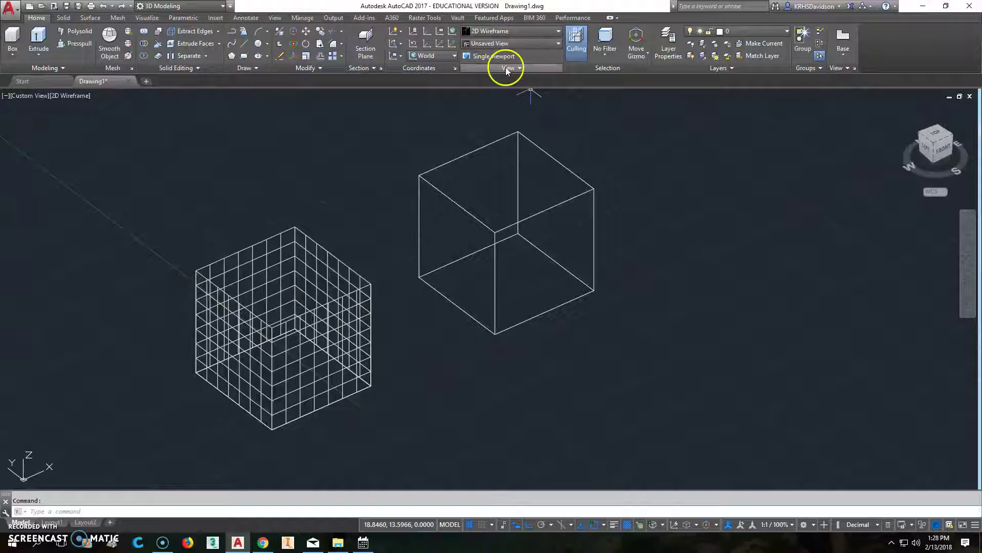
Apply the Conceptual visual style, view from top, orbit, then return to the Home view.
click(559, 35)
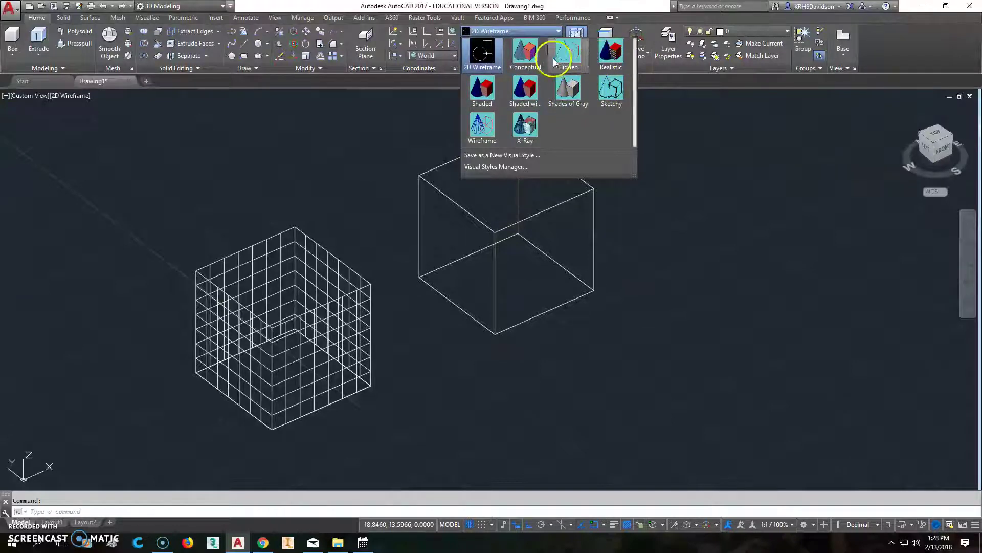
click(529, 62)
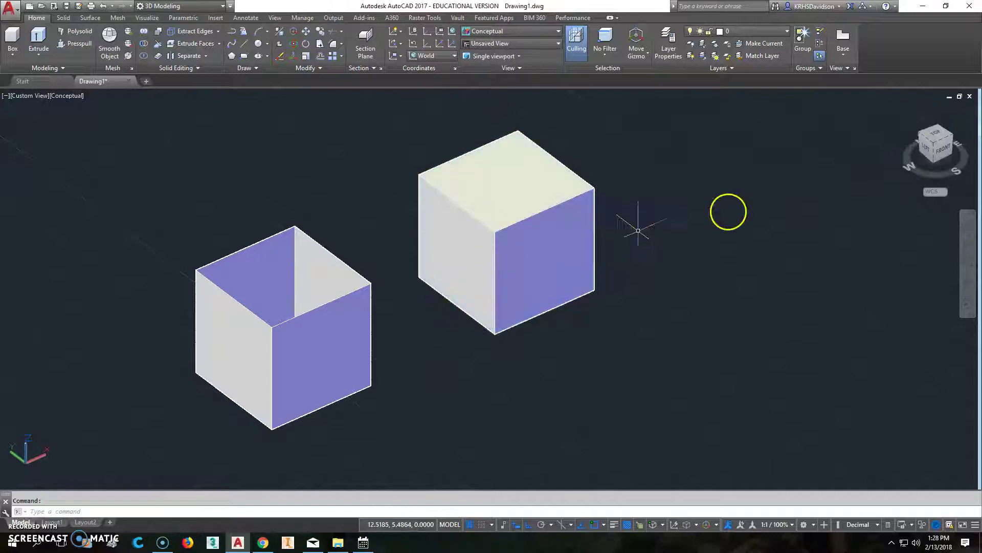
click(935, 135)
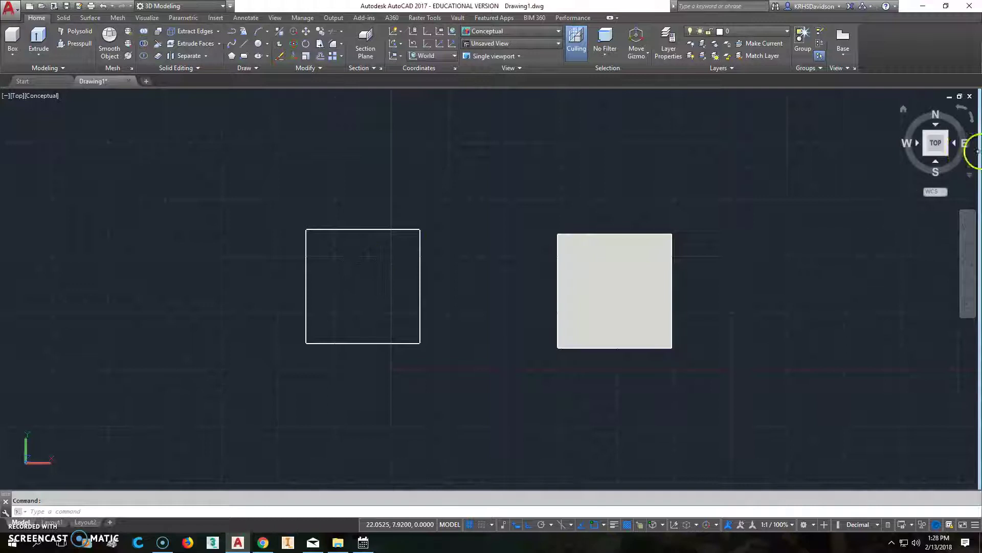
drag(925, 153, 908, 169)
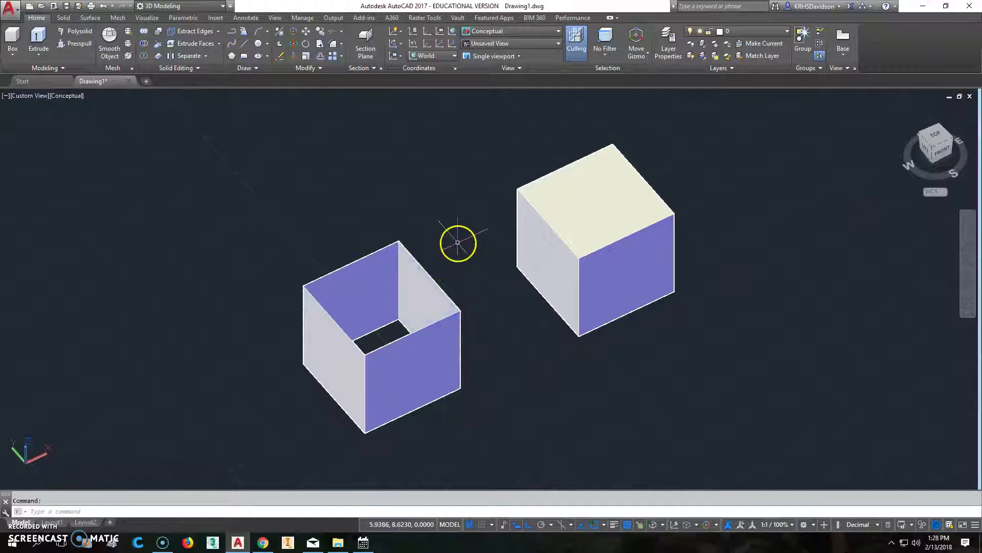
click(905, 114)
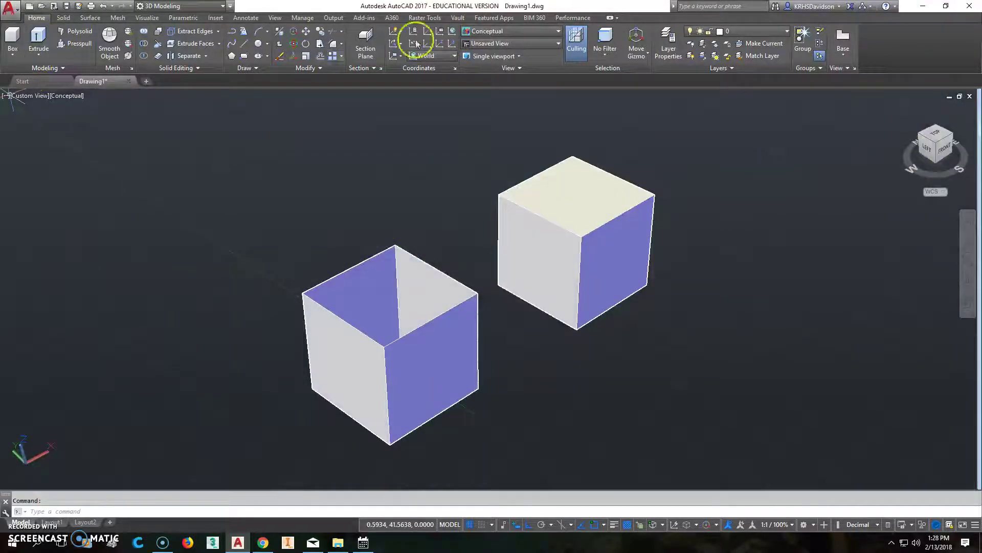
Switch to 2D Wireframe, erase the mesh cube with a crossing window, and orbit the view.
click(506, 31)
click(484, 48)
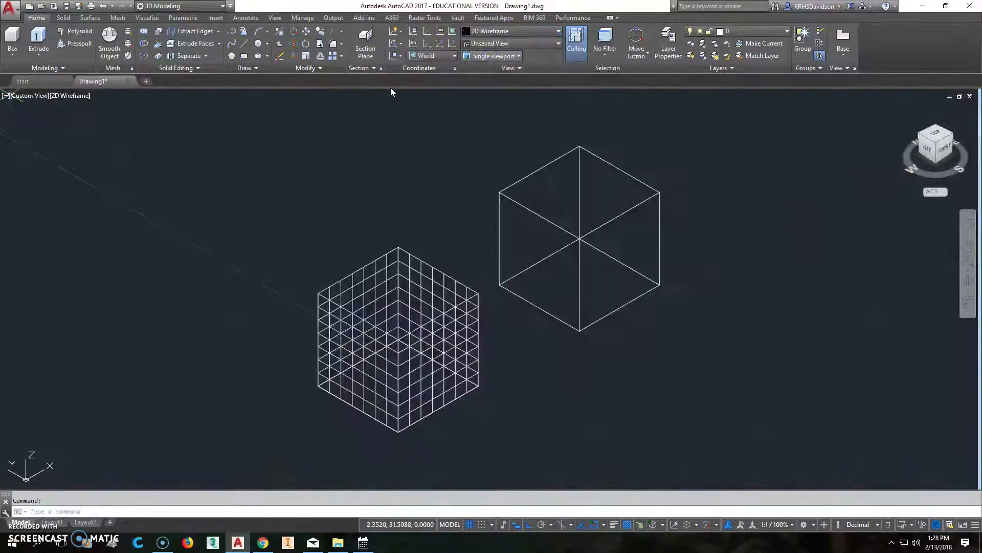
click(275, 60)
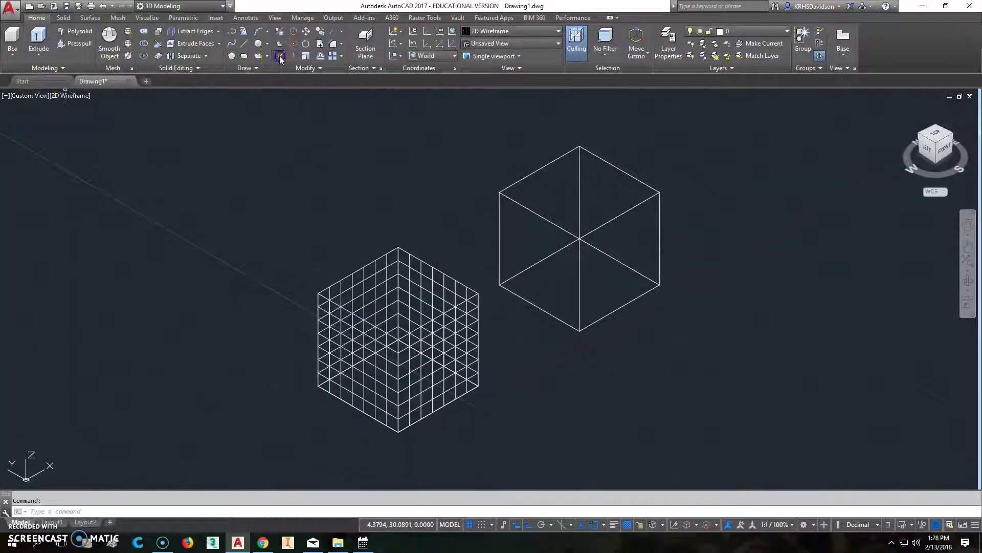
click(421, 207)
click(316, 443)
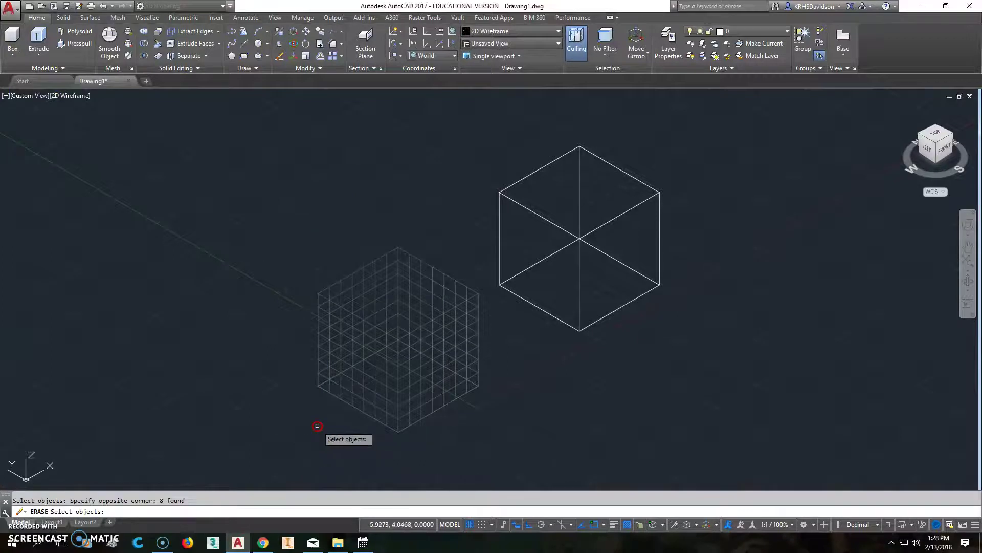
right_click(401, 377)
scroll(402, 377, up, 5)
scroll(387, 285, down, 4)
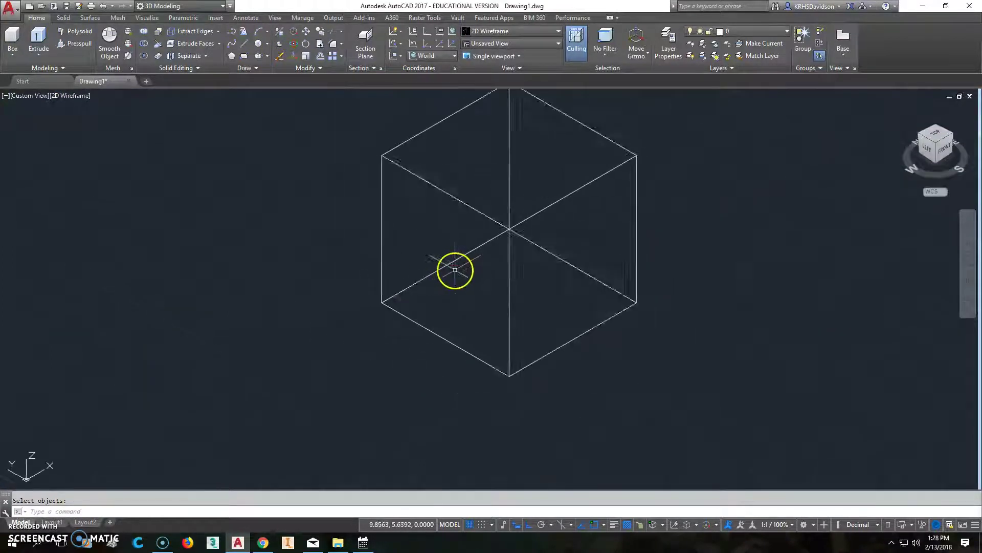
mouse_move(940, 149)
mouse_down()
mouse_move(920, 123)
mouse_move(880, 164)
mouse_move(877, 133)
mouse_move(836, 125)
mouse_move(857, 135)
mouse_move(723, 245)
mouse_up()
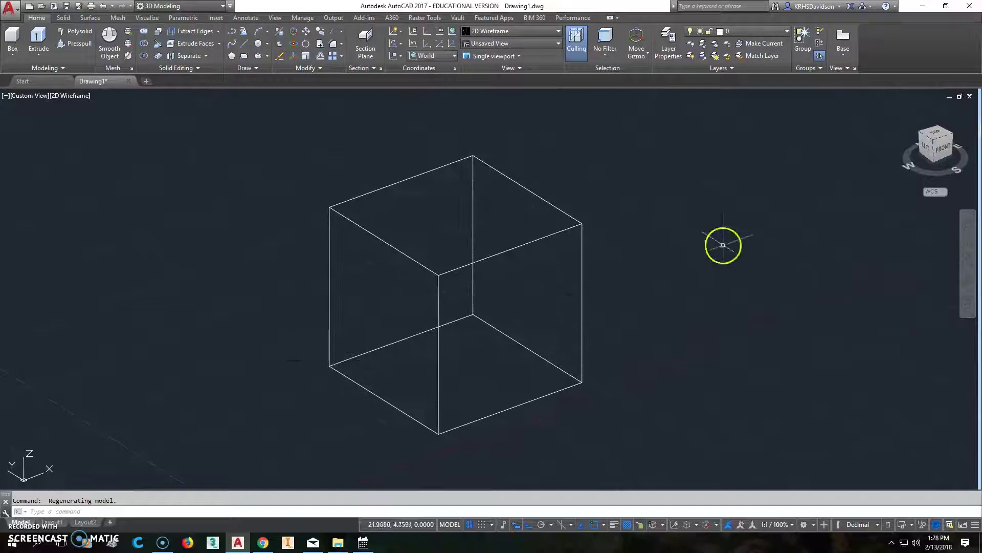
Draw a Center, Diameter circle of diameter 2 snapped to the cube's top-edge midpoint.
click(267, 44)
click(280, 83)
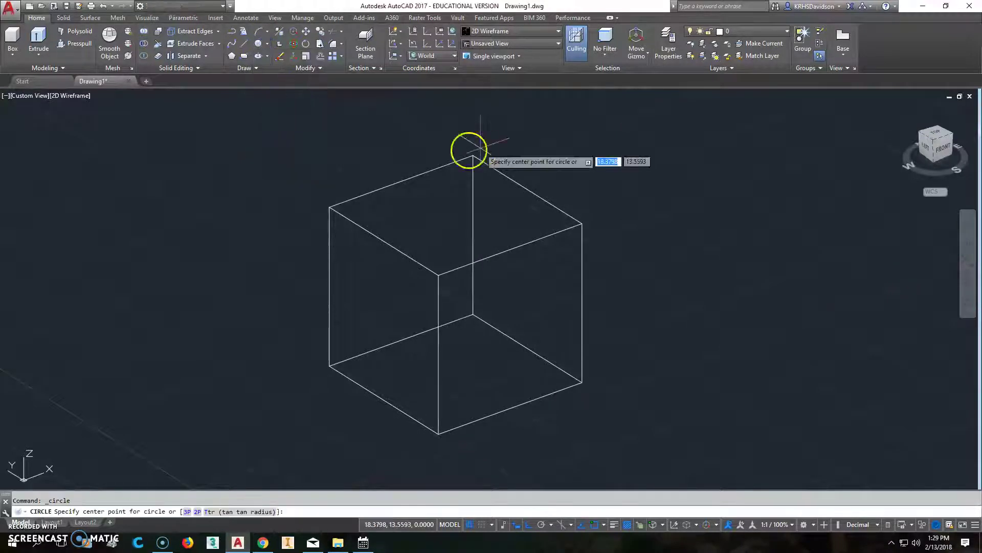
click(402, 181)
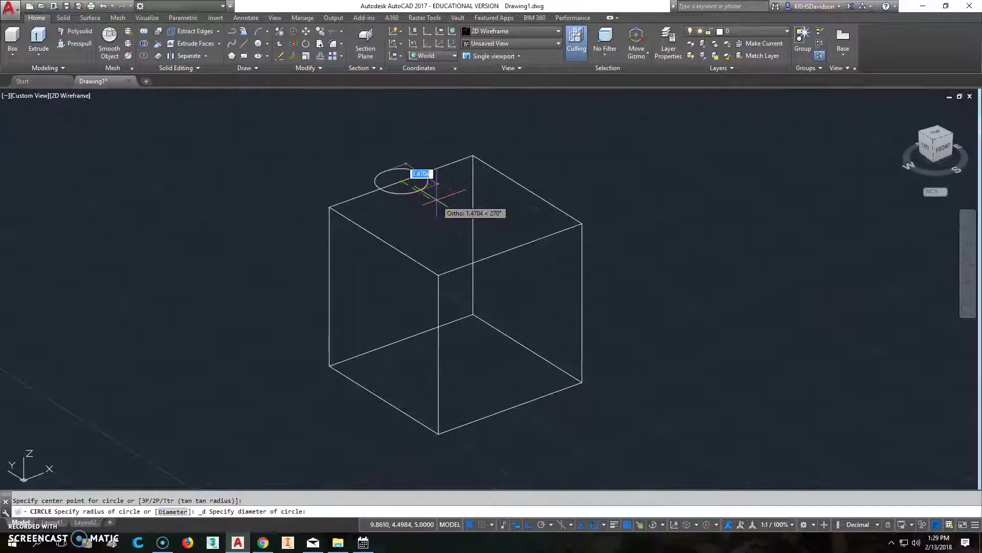
text(2)
key(Return)
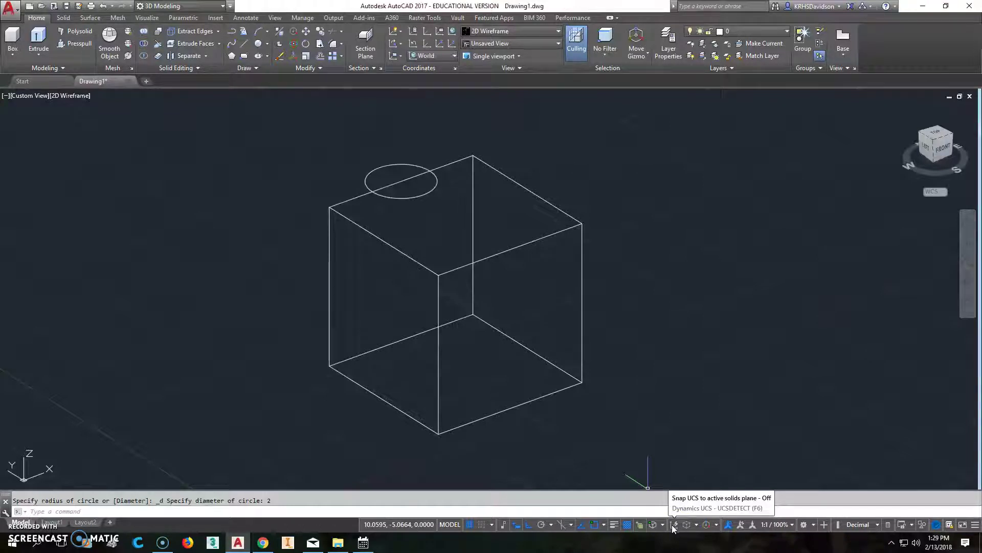
Add Dynamic UCS to the status bar, leave it off, and make WCS current.
click(975, 525)
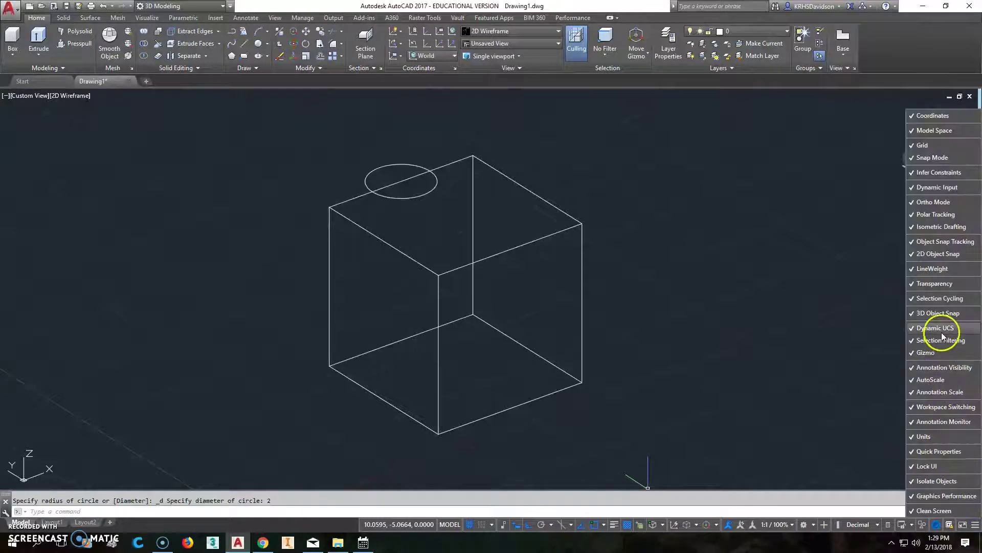
click(914, 330)
click(684, 484)
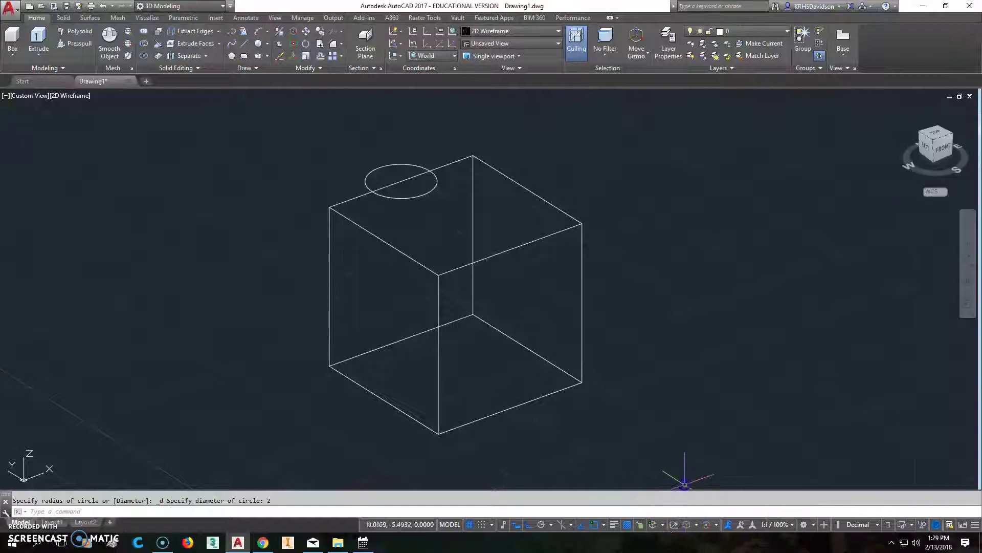
click(677, 524)
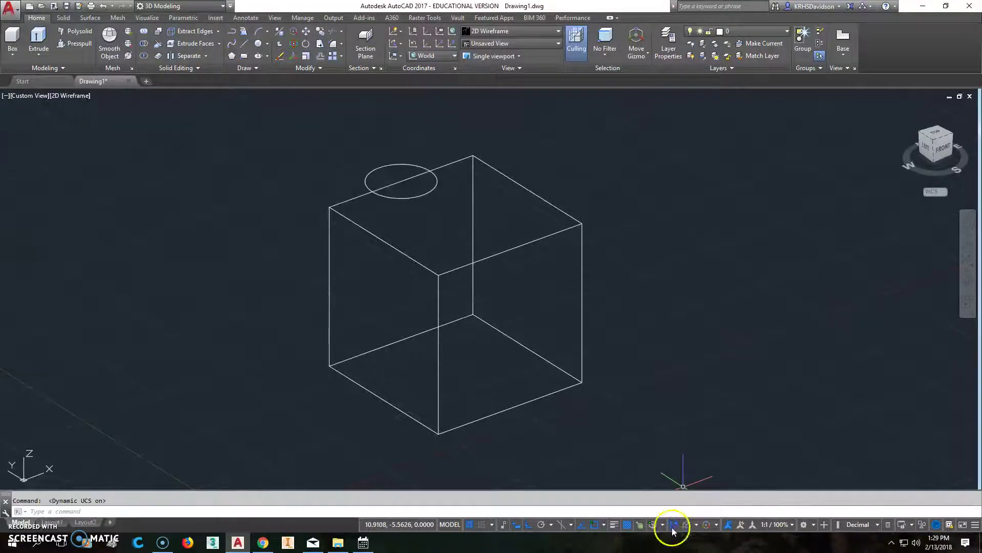
click(675, 525)
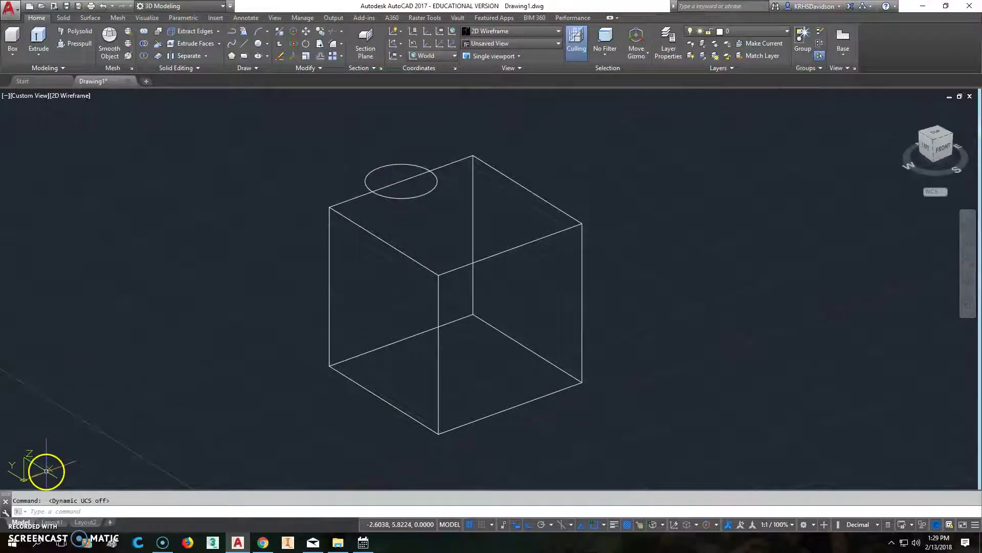
click(939, 193)
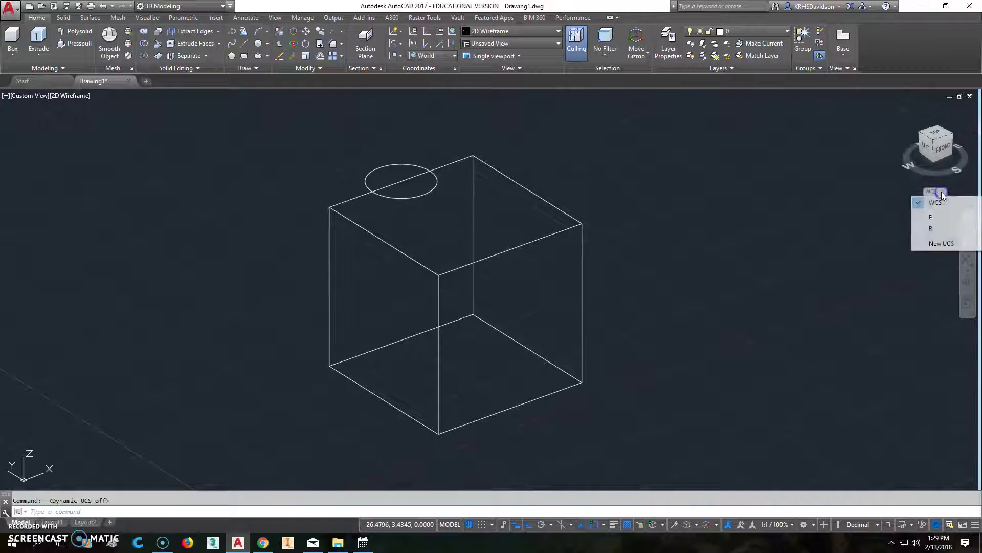
click(939, 203)
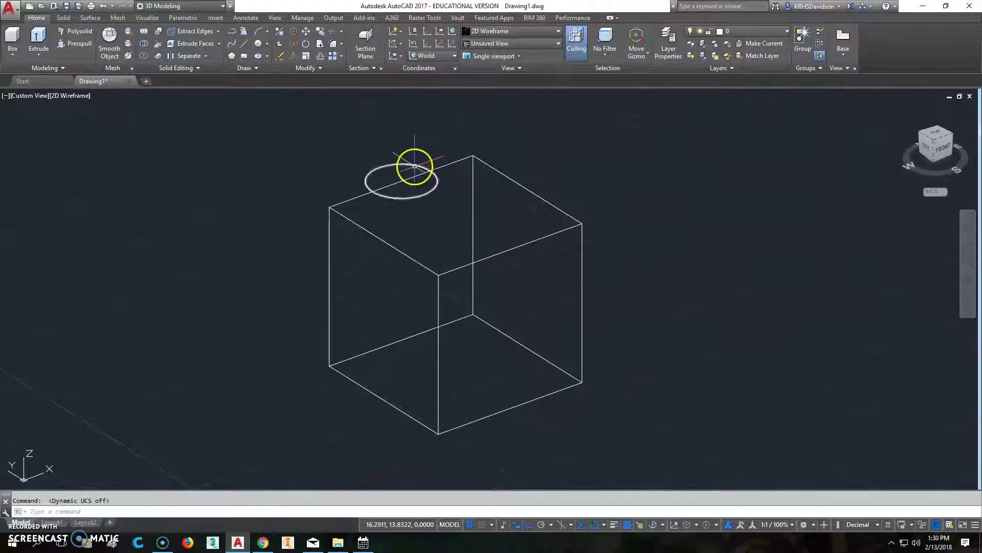
Erase the old circle and redraw a diameter-2 circle at the top-edge midpoint.
click(414, 166)
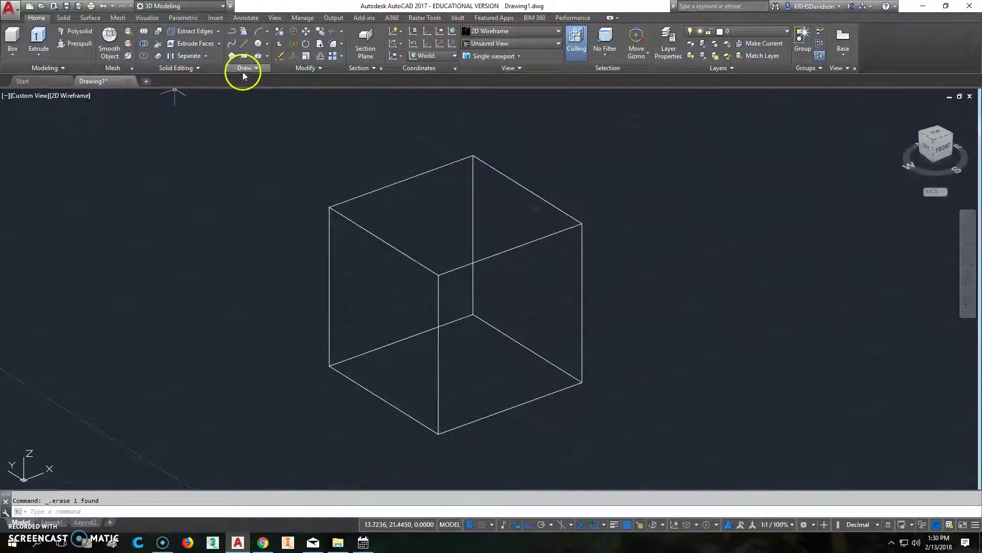
click(267, 46)
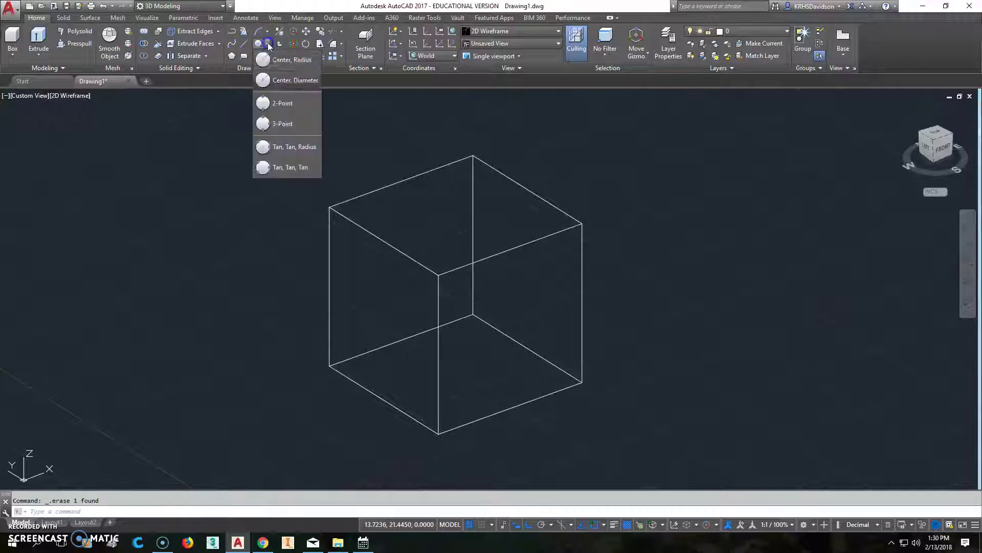
click(274, 86)
click(402, 180)
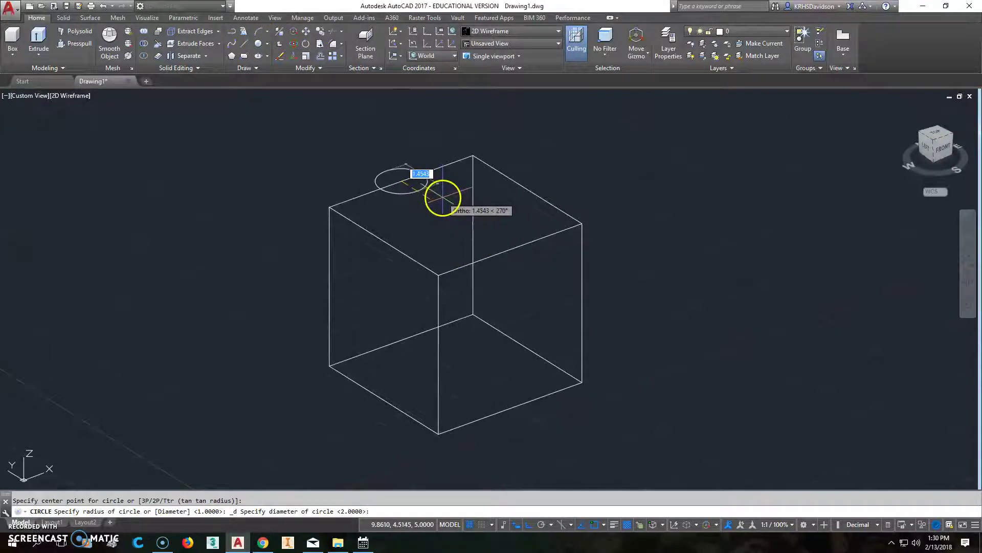
key(Return)
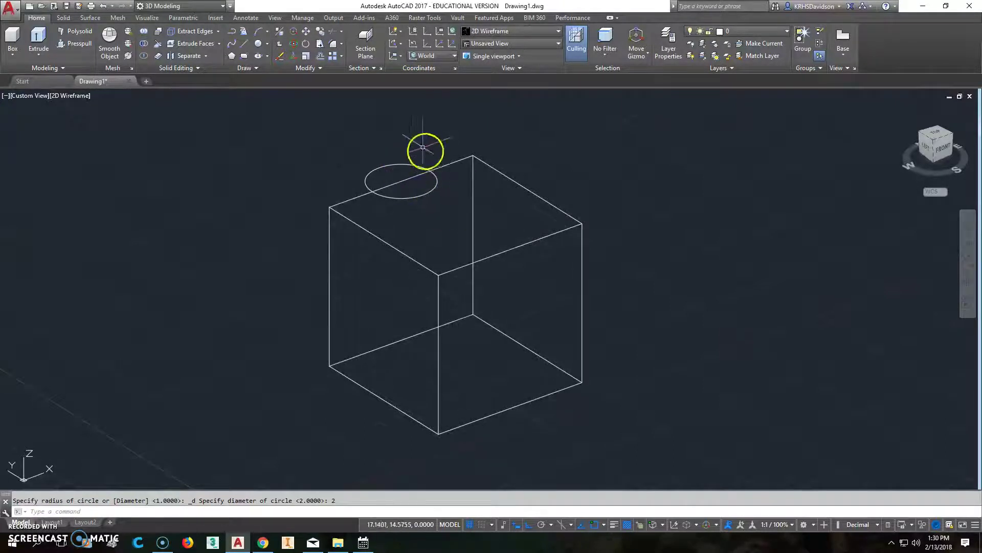
Move the 2-unit circle to the centre of the cube's top face and return to the home view.
click(306, 32)
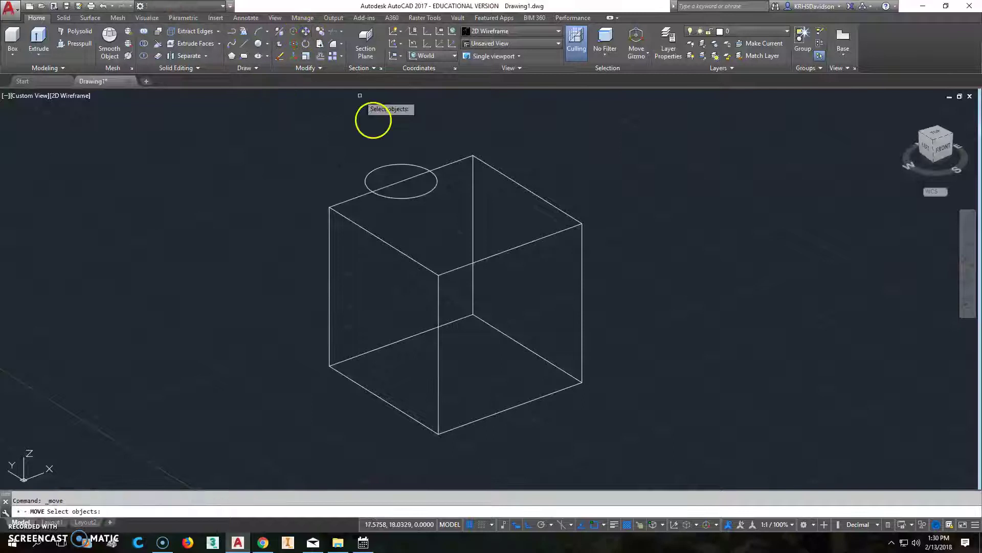
click(377, 169)
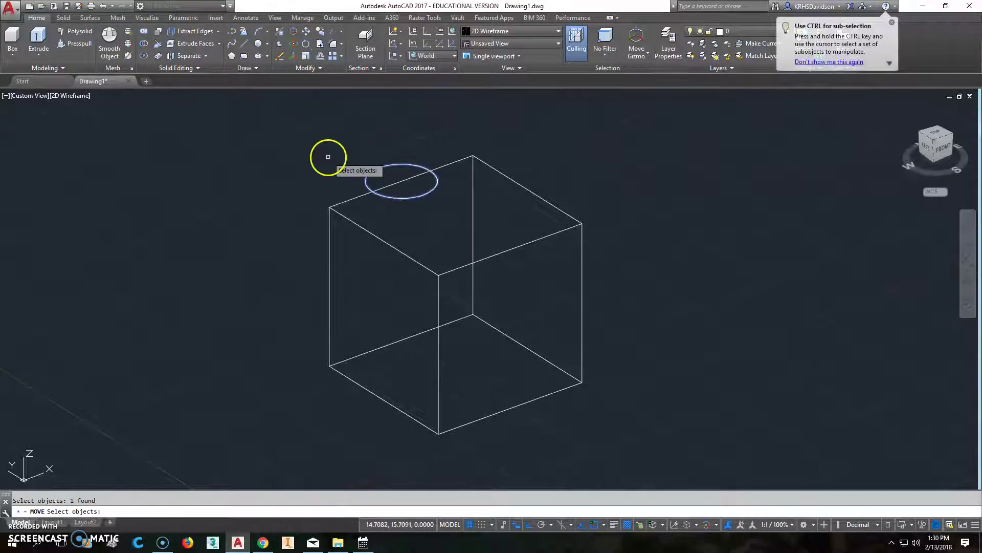
key(Return)
click(329, 207)
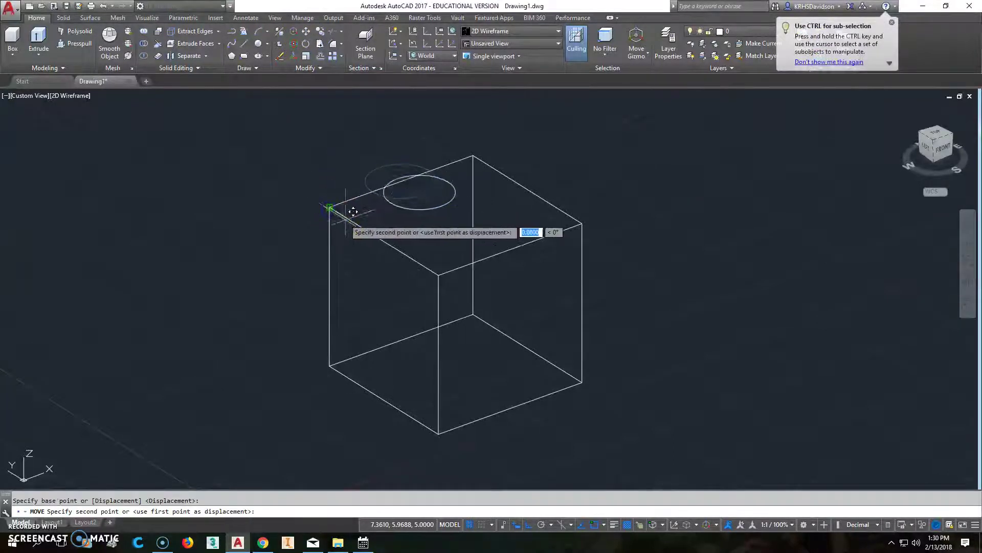
click(385, 241)
click(447, 225)
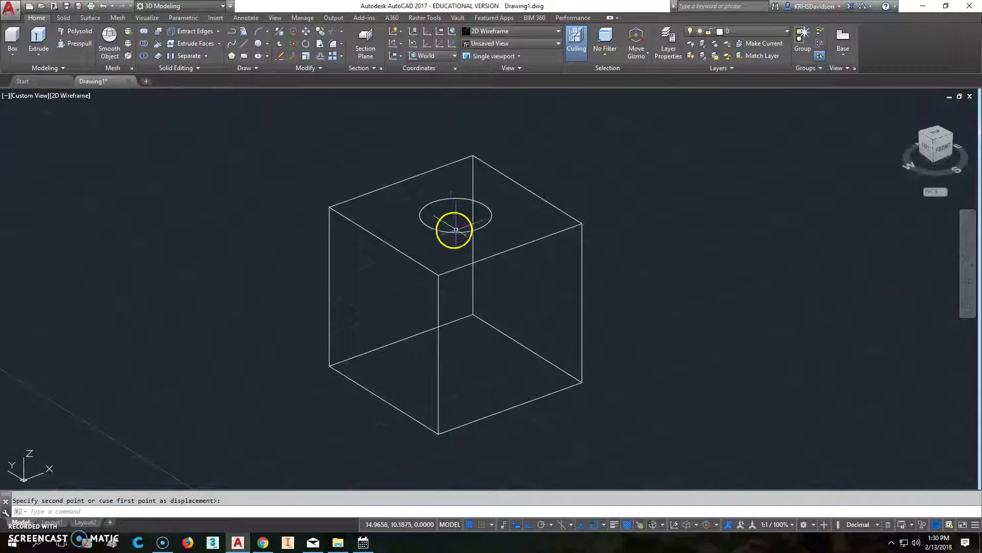
click(903, 110)
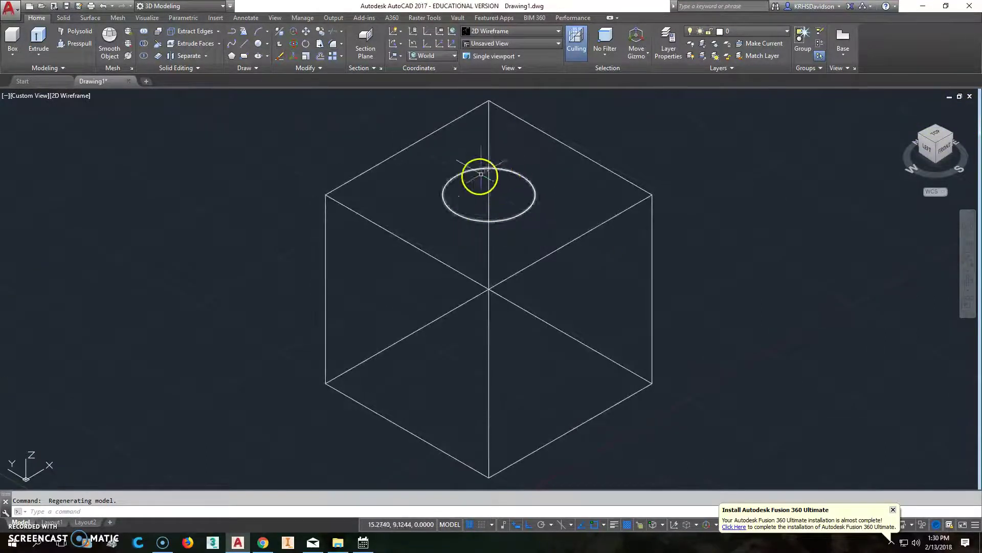
Draw a 3-unit-diameter circle centred on the top circle, then orbit to a tilted view.
click(260, 43)
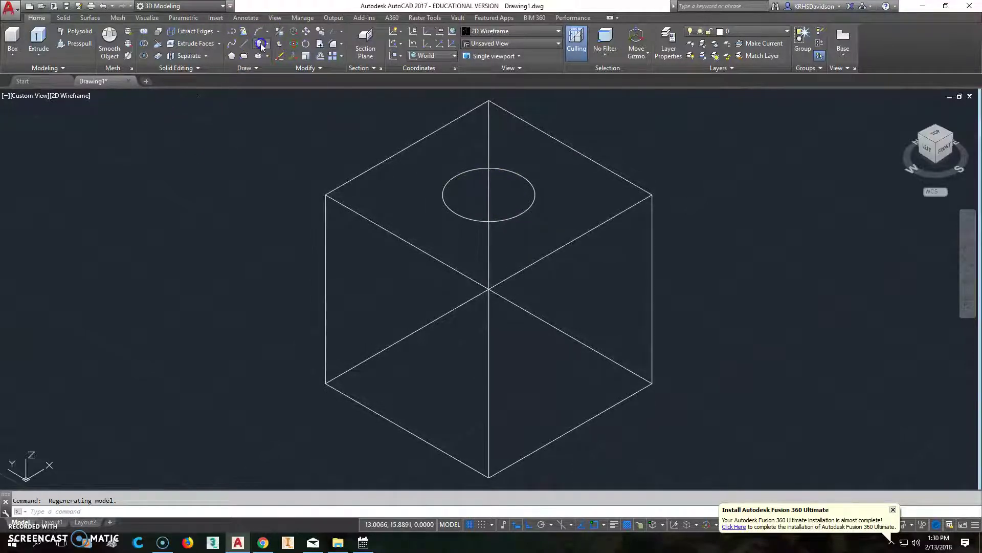
click(490, 195)
text(d)
key(Return)
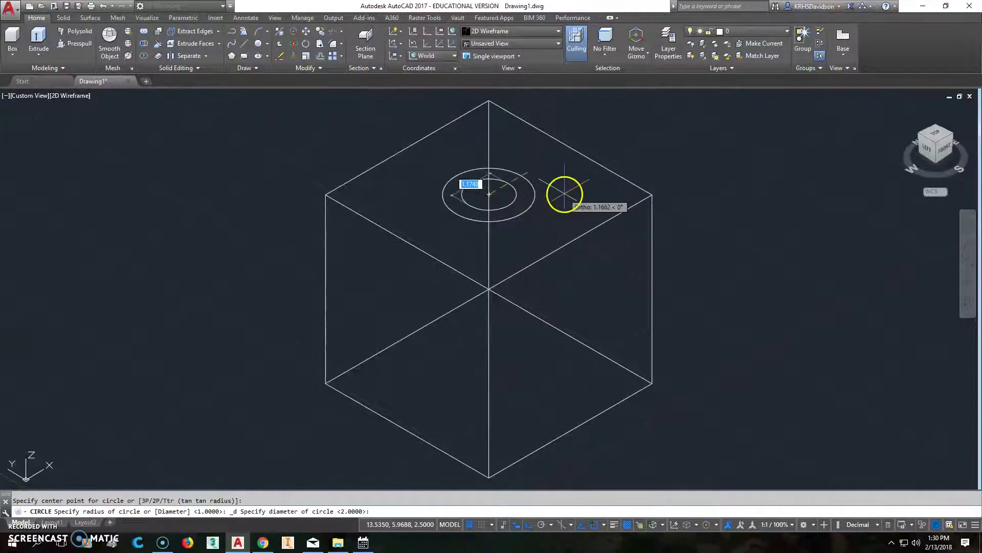
text(3)
key(Return)
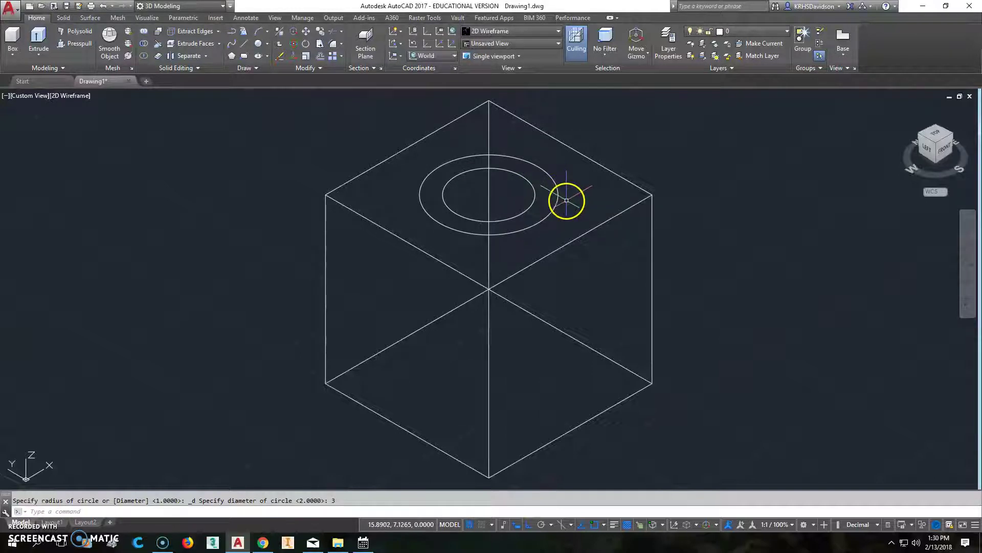
click(944, 141)
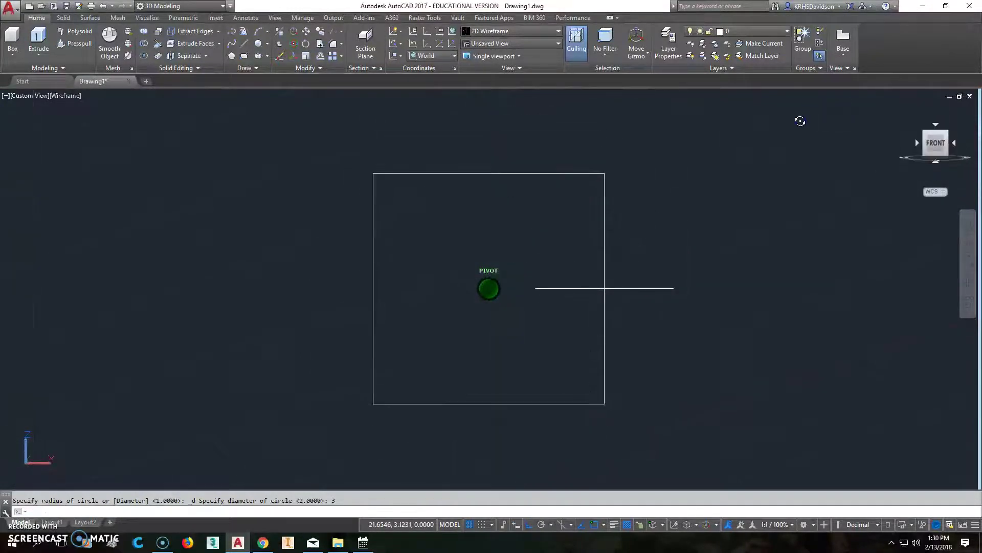
mouse_move(800, 121)
shift+middle_down()
mouse_move(880, 155)
mouse_move(937, 164)
shift+middle_up()
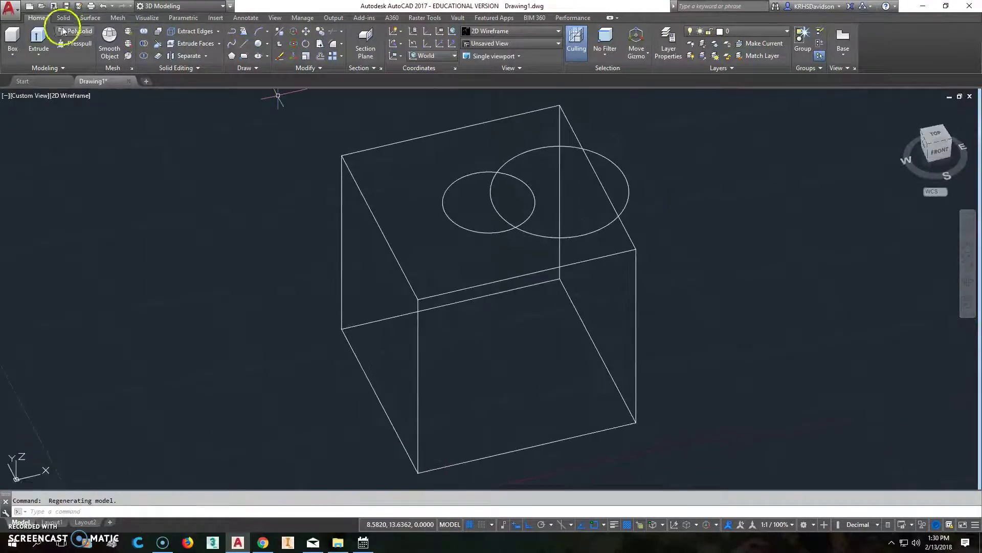
Extrude the small 2-unit circle 10 units into a cylinder.
click(39, 41)
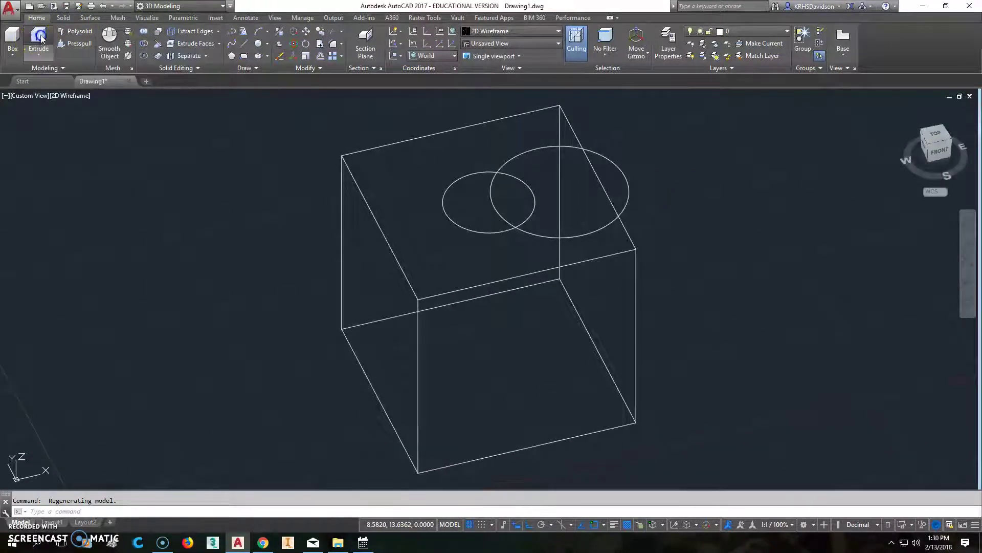
click(480, 231)
right_click(480, 231)
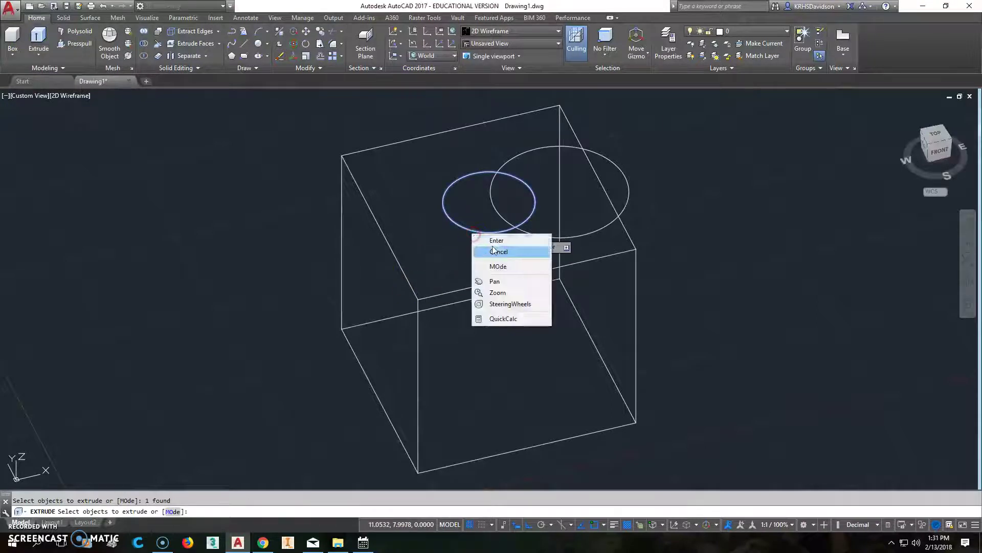
click(494, 241)
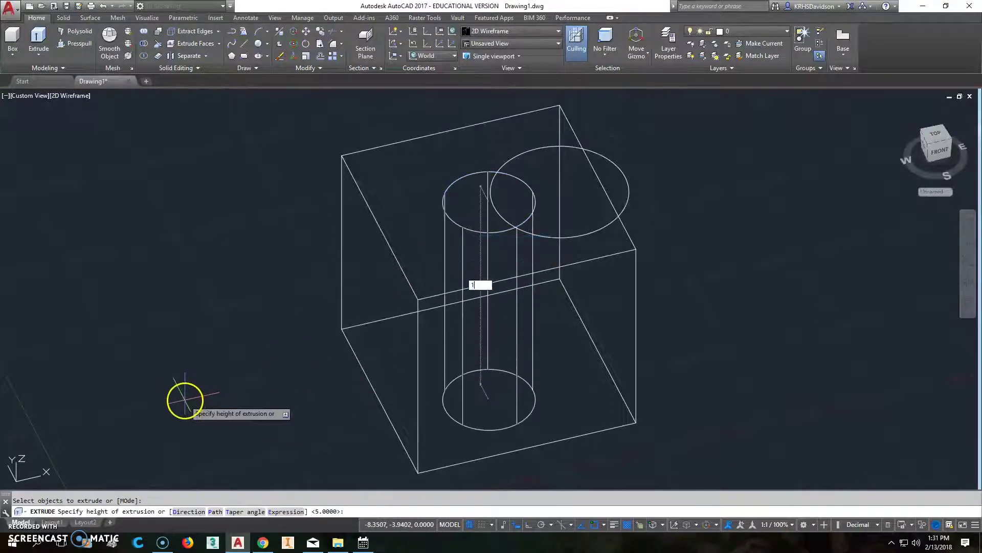
key(Return)
middle_drag(186, 399, 198, 327)
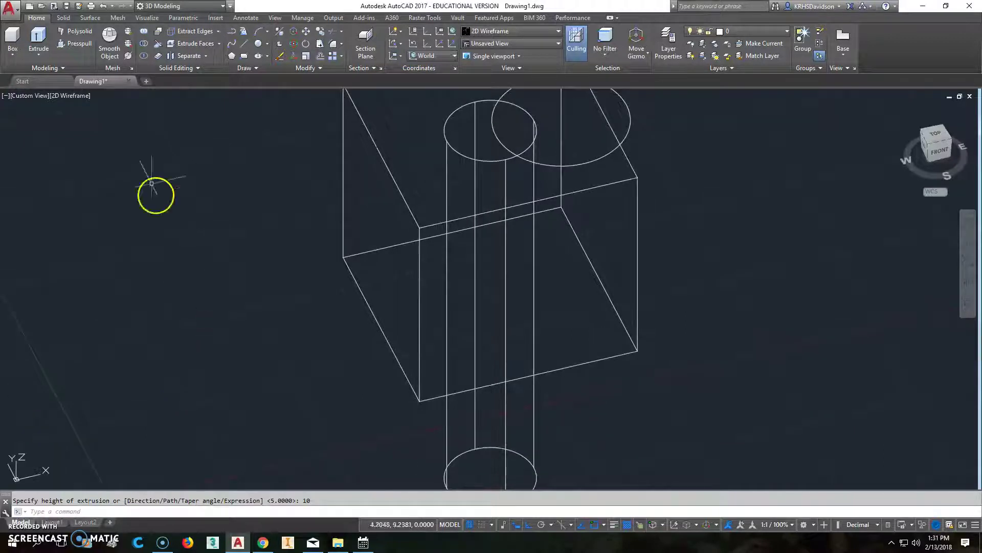
Extrude the larger 3-unit circle 10 units as well.
click(38, 41)
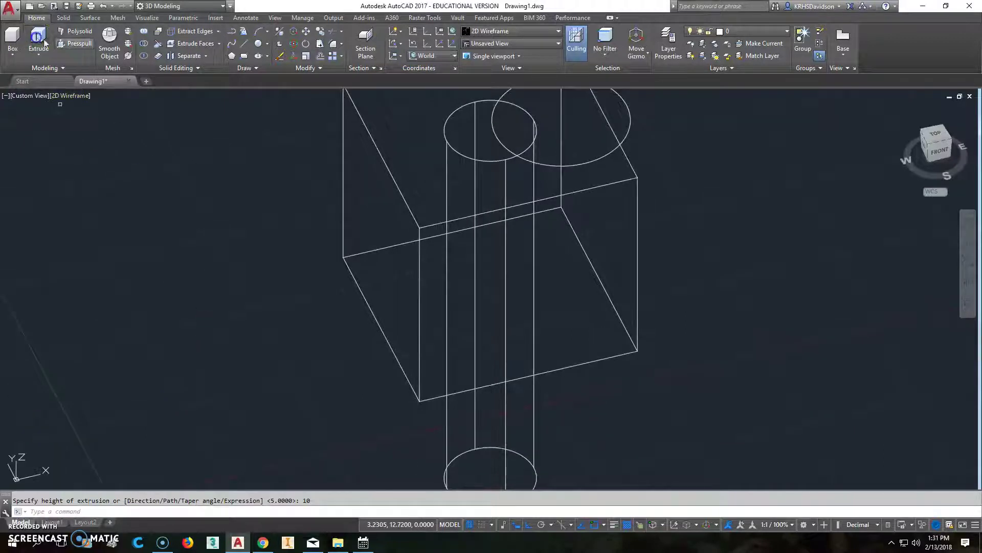
click(589, 162)
right_click(589, 163)
click(598, 168)
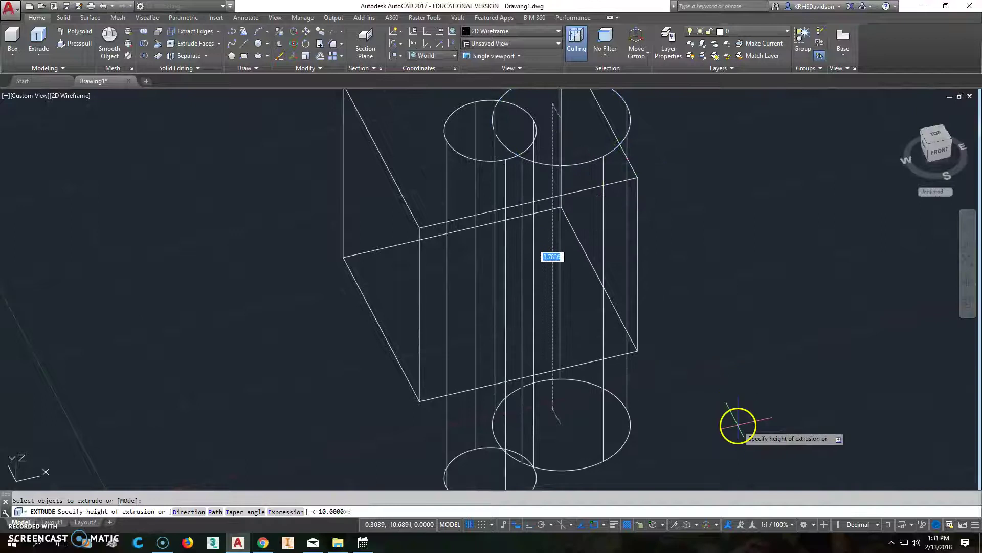
text(10)
key(Return)
scroll(741, 424, down, 2)
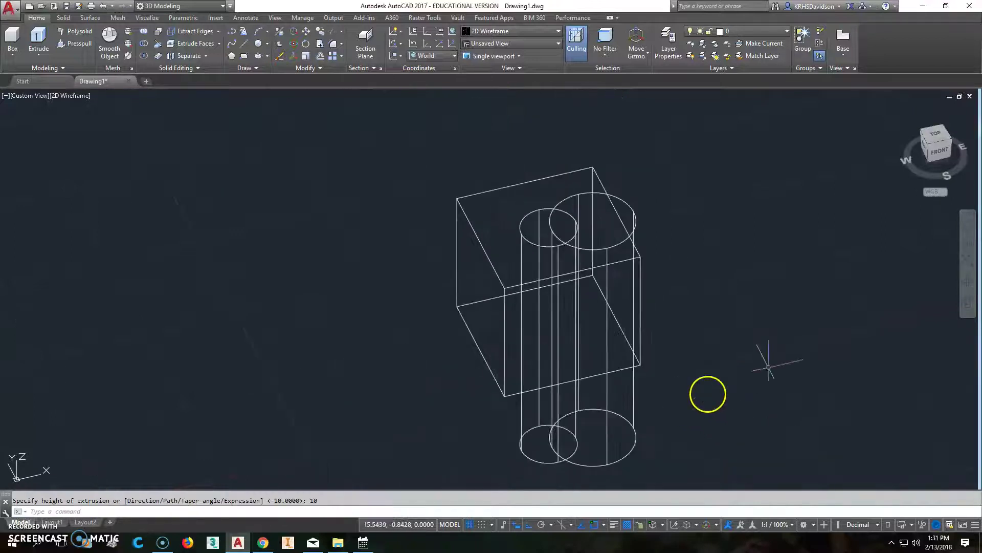
Check the front and right views, then erase the wider 3-unit cylinder from the home view.
click(945, 153)
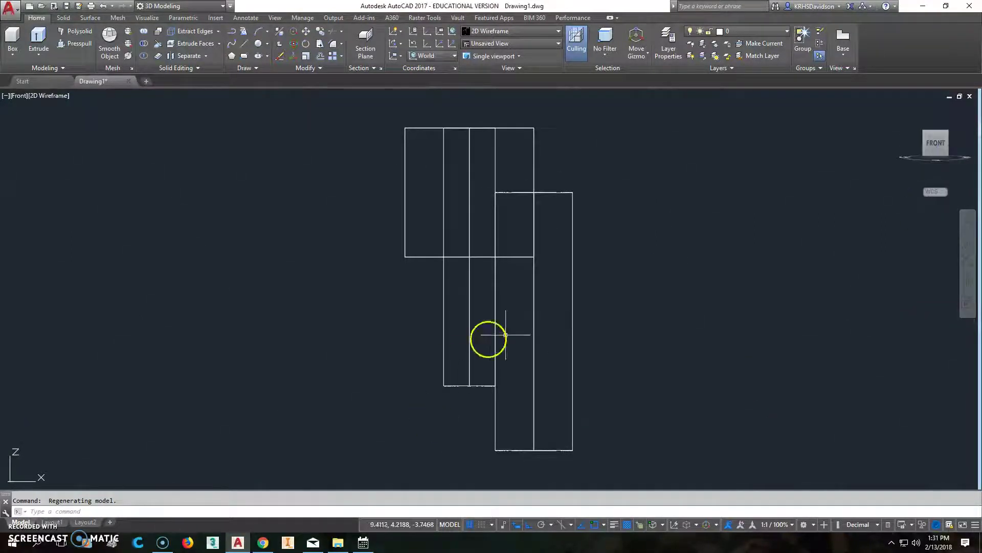
click(961, 143)
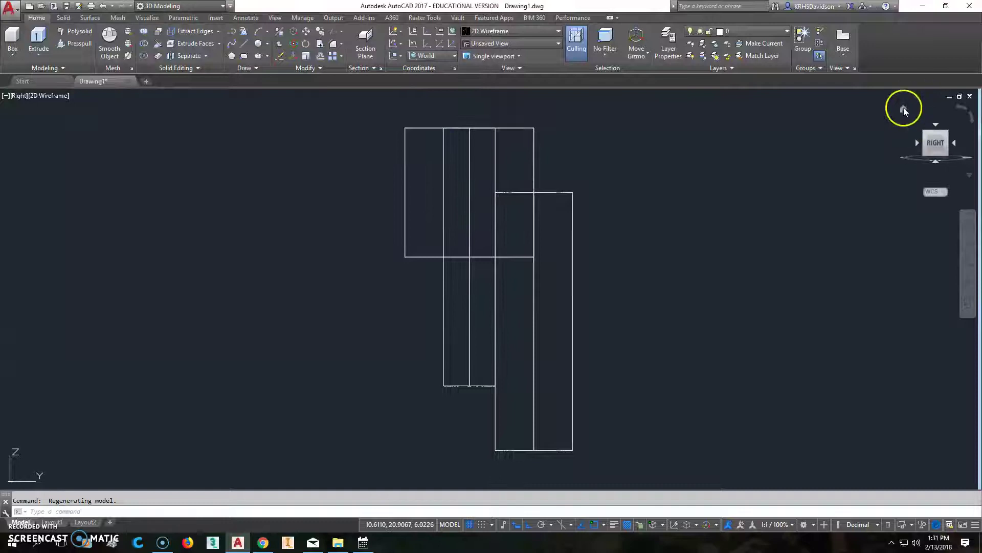
click(905, 106)
click(510, 162)
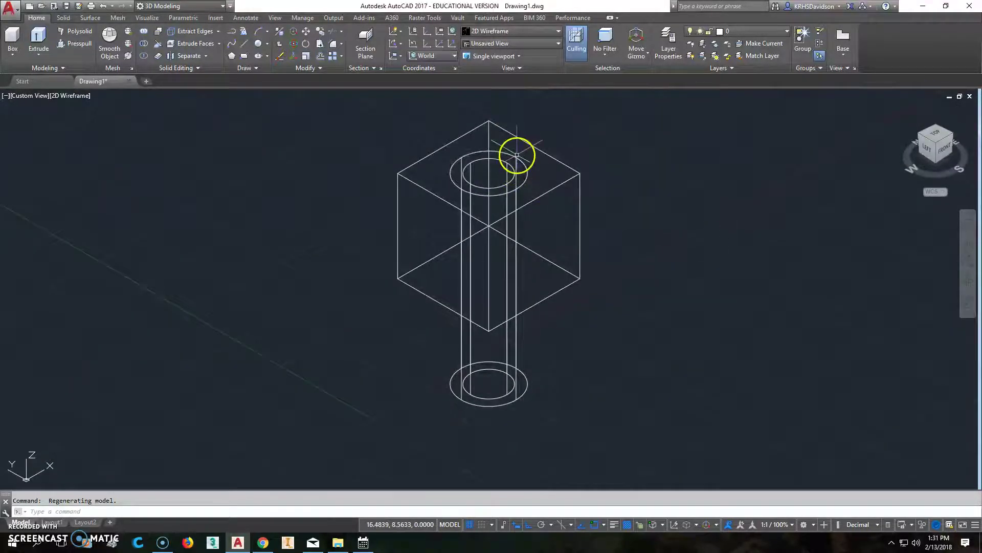
key(Delete)
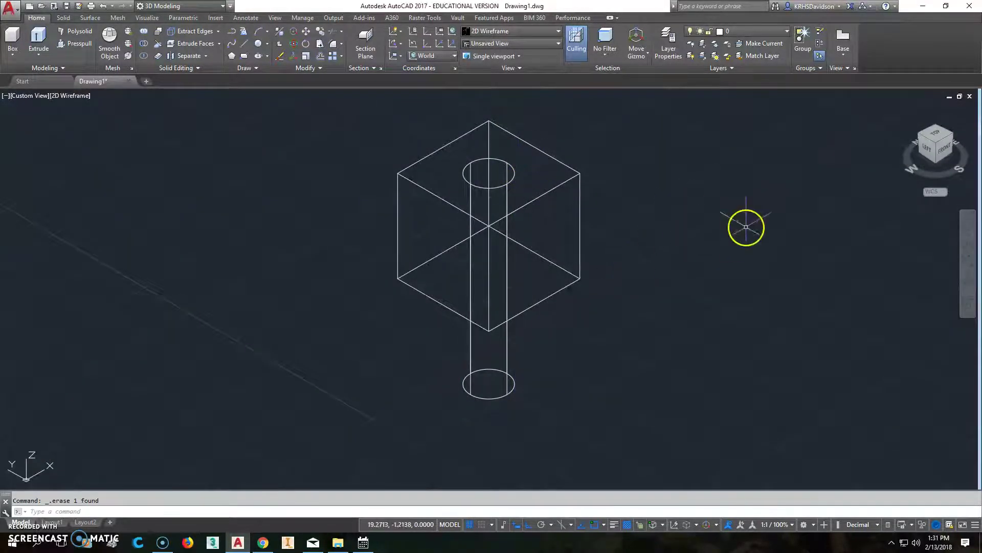
middle_drag(746, 225, 741, 237)
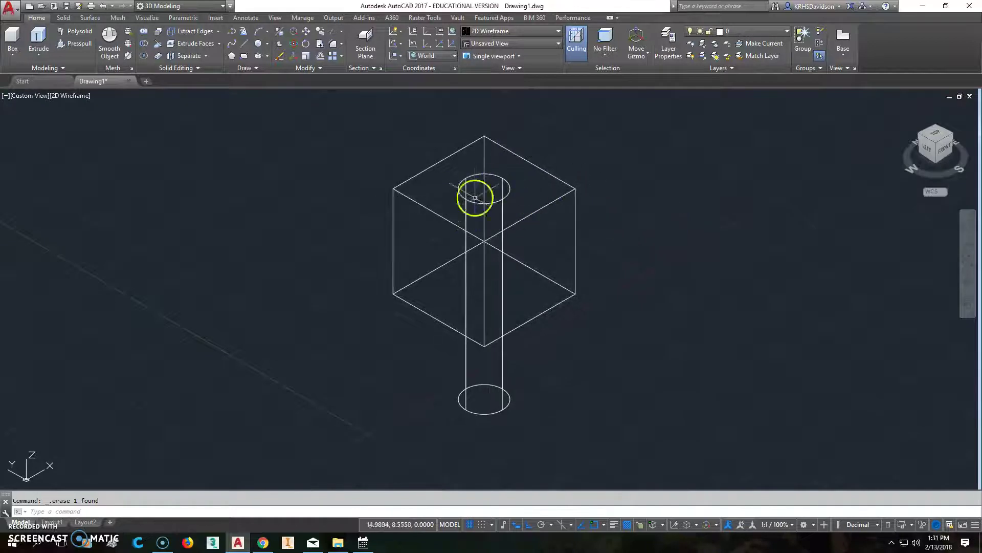
click(512, 32)
click(512, 68)
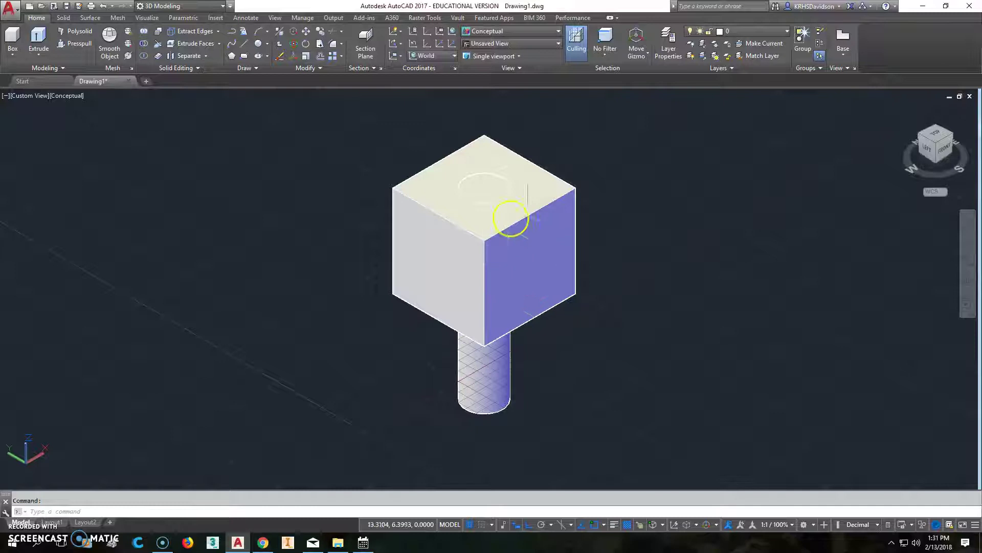
click(512, 32)
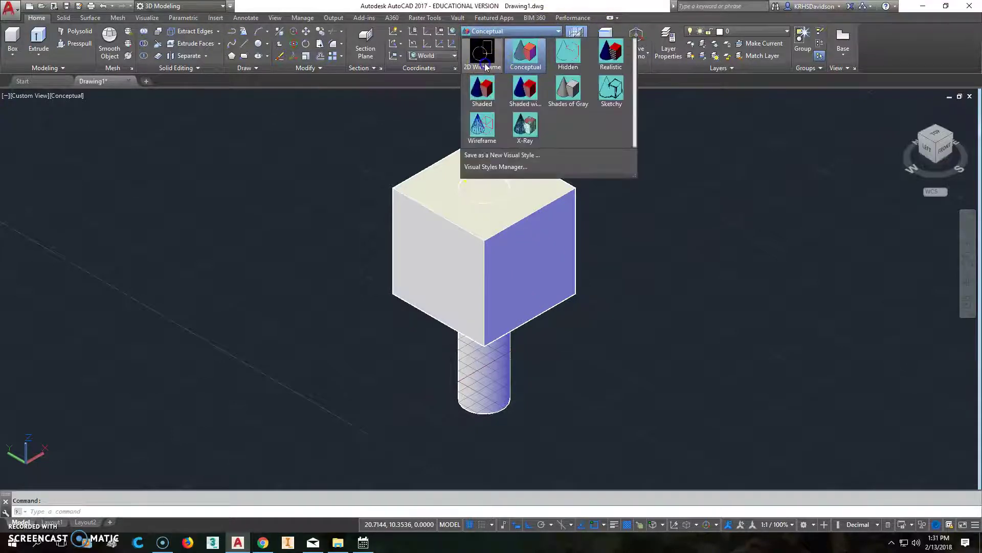
click(478, 50)
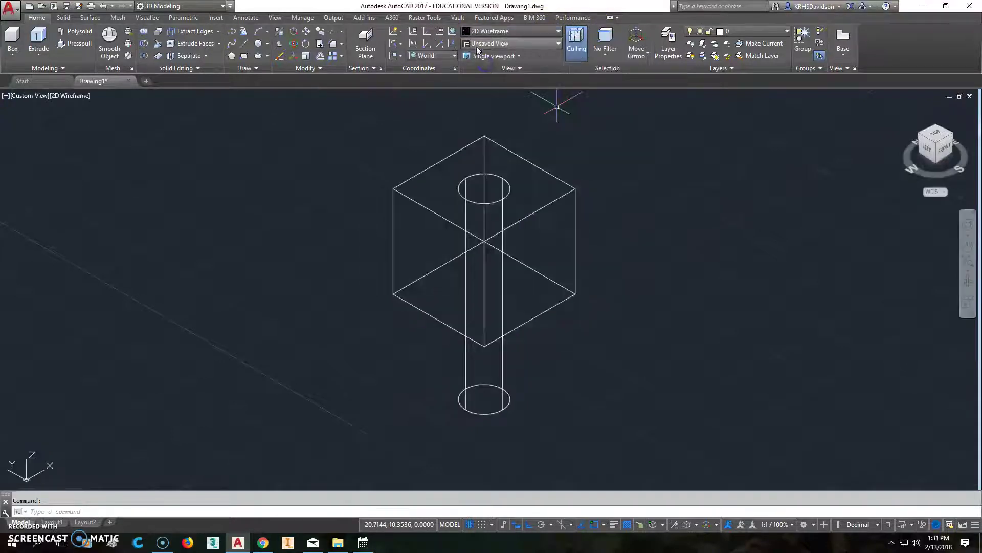
Subtract the 2-unit cylinder from the cube to bore a vertical hole.
click(143, 44)
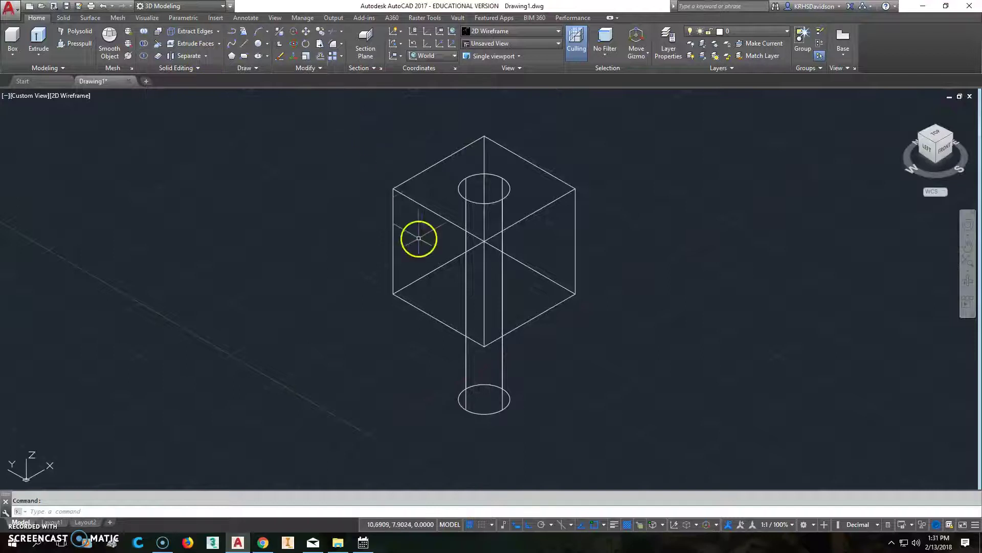
click(410, 199)
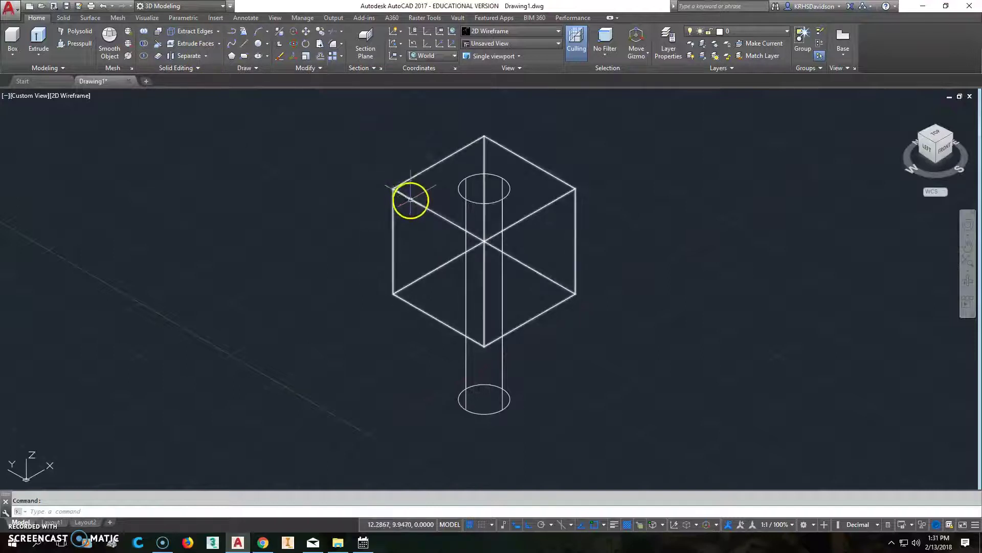
click(143, 43)
click(429, 168)
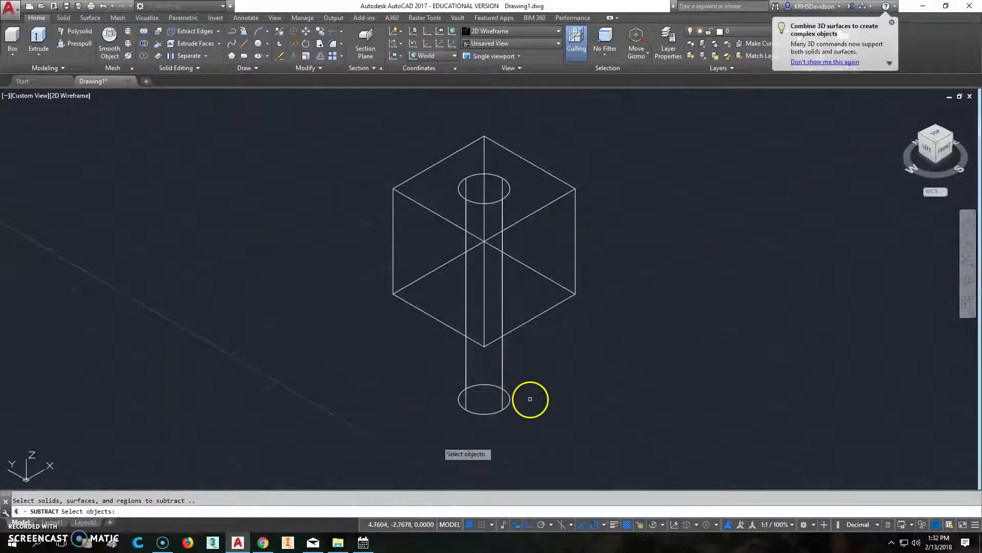
click(503, 384)
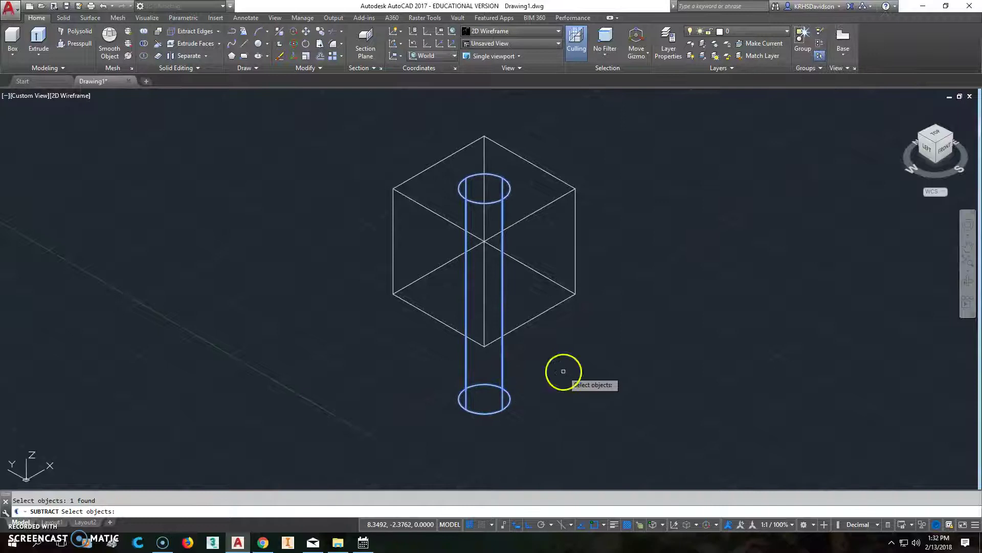
key(Return)
From the home view, switch the visual style to 2D Wireframe to reveal the hole.
click(558, 31)
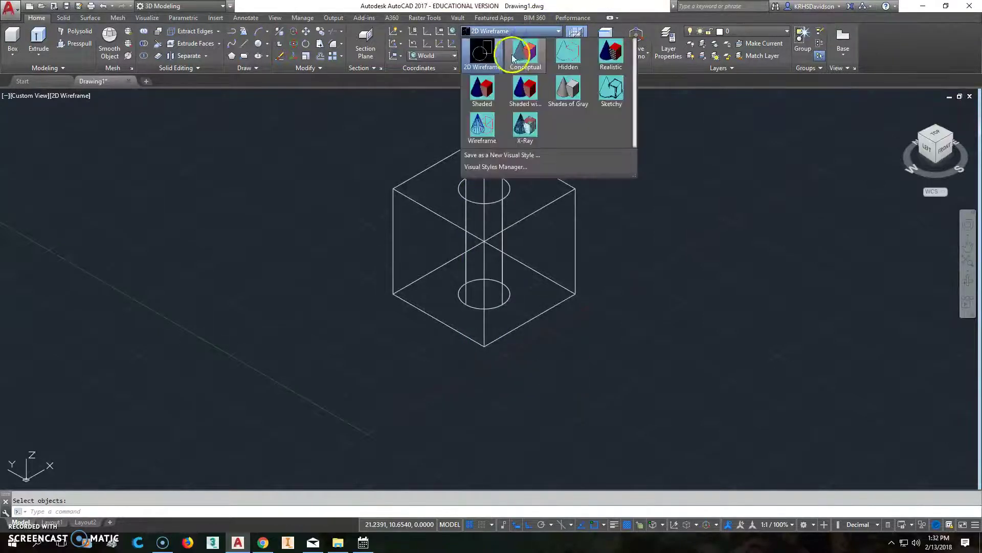
click(518, 49)
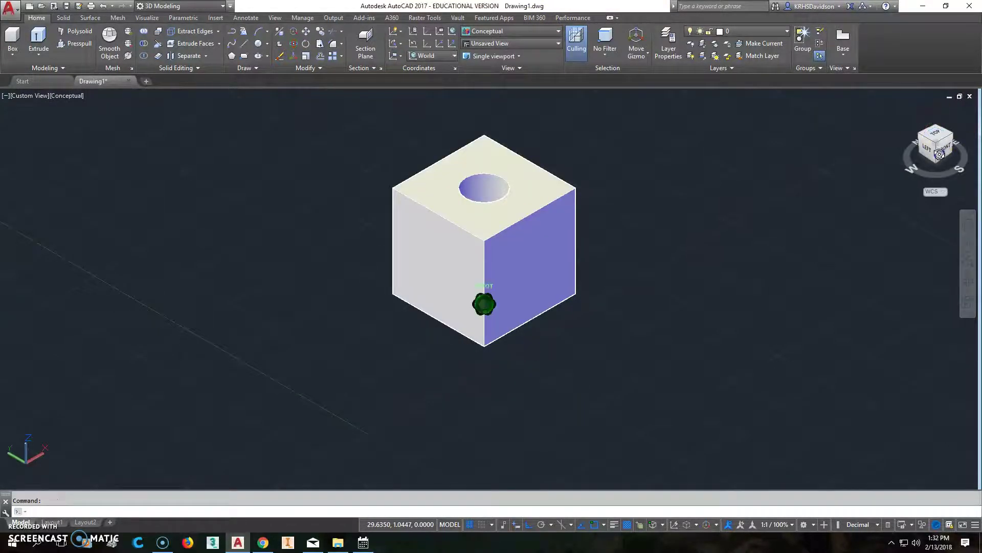
mouse_move(940, 154)
mouse_down()
mouse_move(941, 195)
mouse_move(768, 103)
mouse_move(585, 24)
mouse_up()
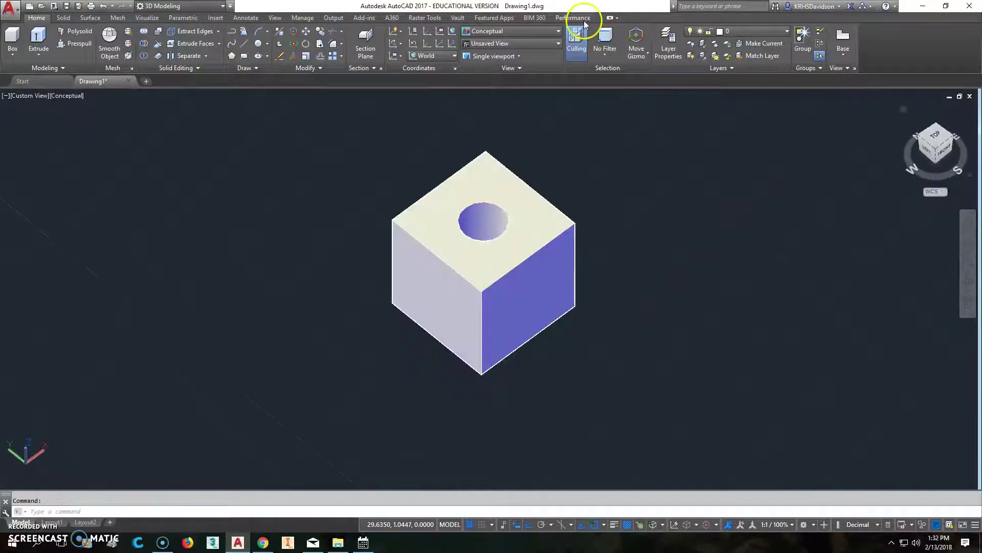
click(904, 112)
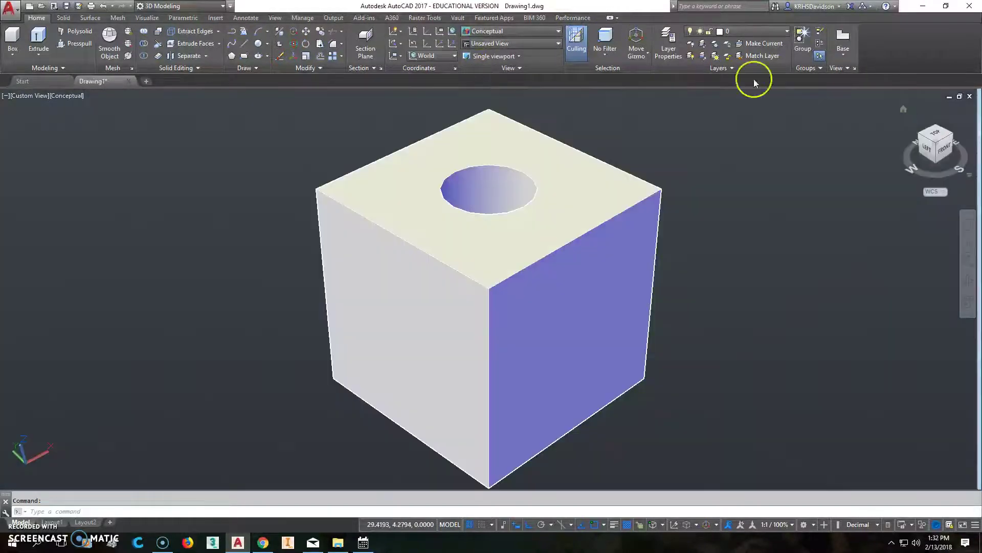
click(491, 30)
click(486, 57)
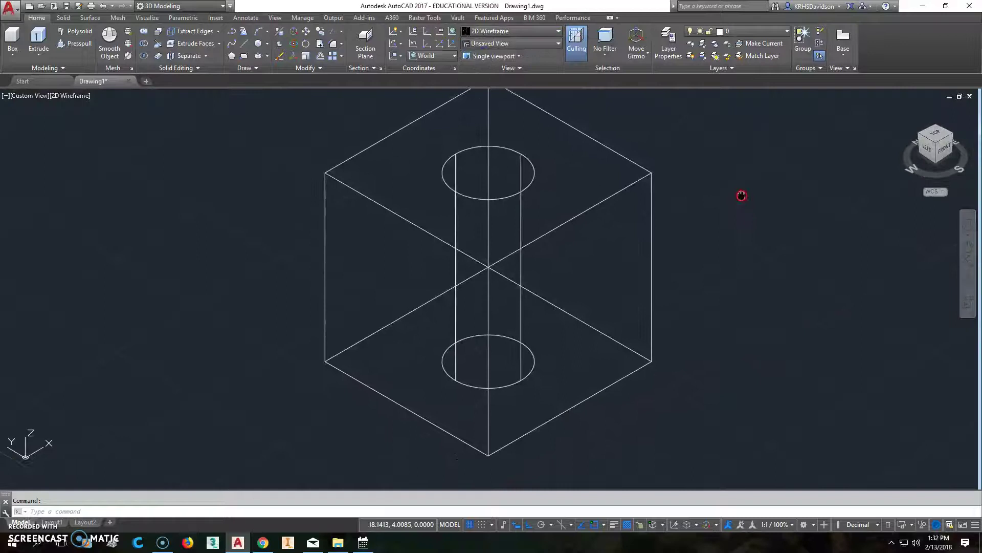
middle_drag(529, 313, 533, 278)
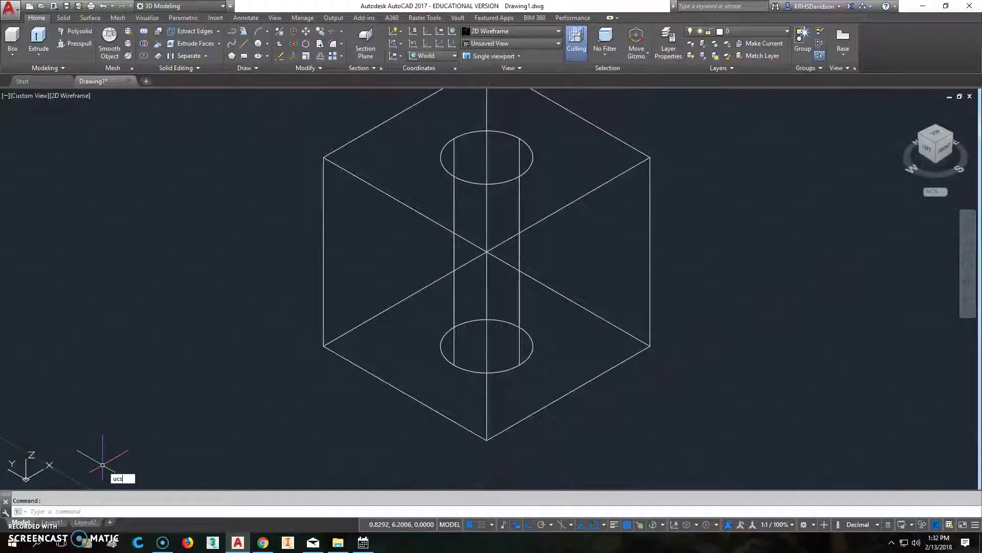
Try a new UCS with origin and X-axis inputs 8 and 9, then undo it.
key(Return)
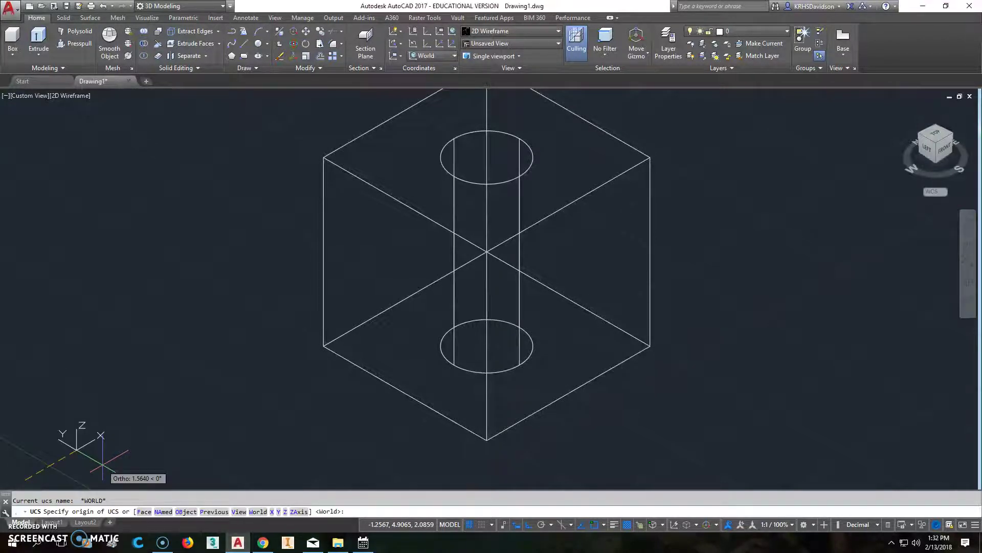
text(8)
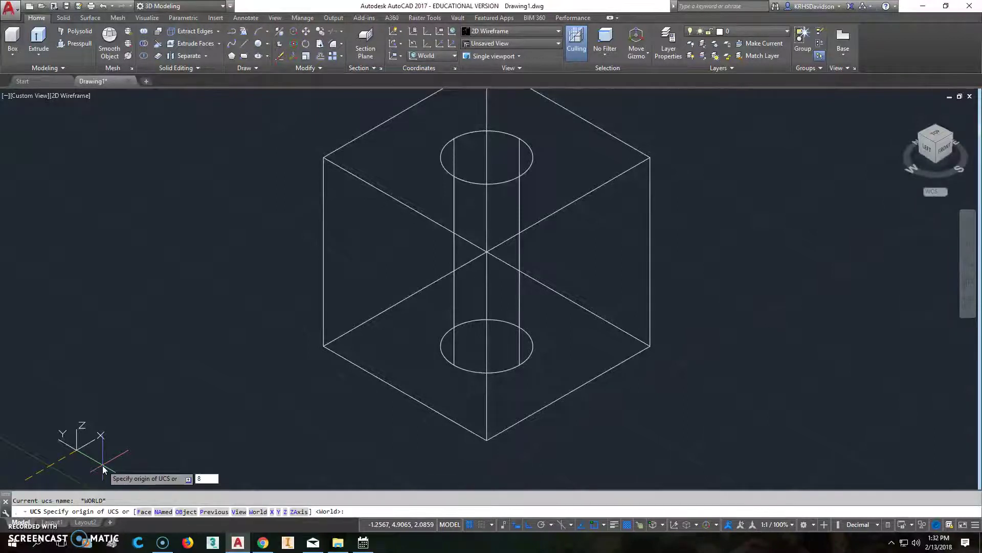
key(Return)
text(90)
key(Return)
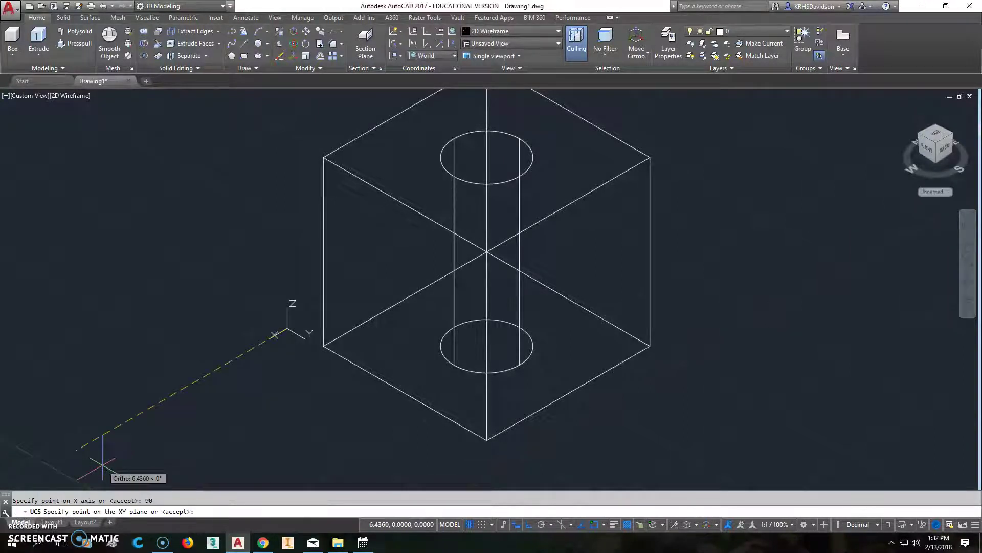
click(89, 466)
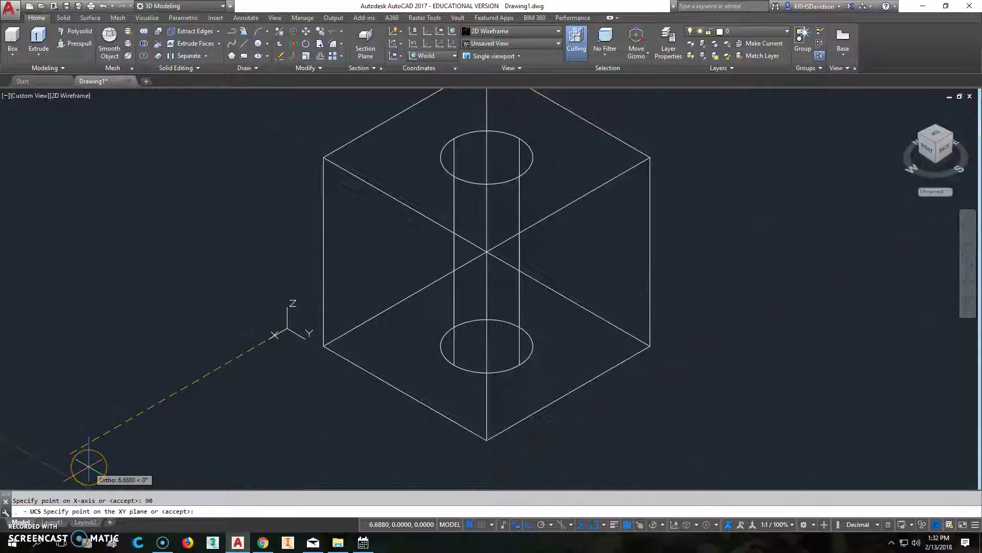
key(Return)
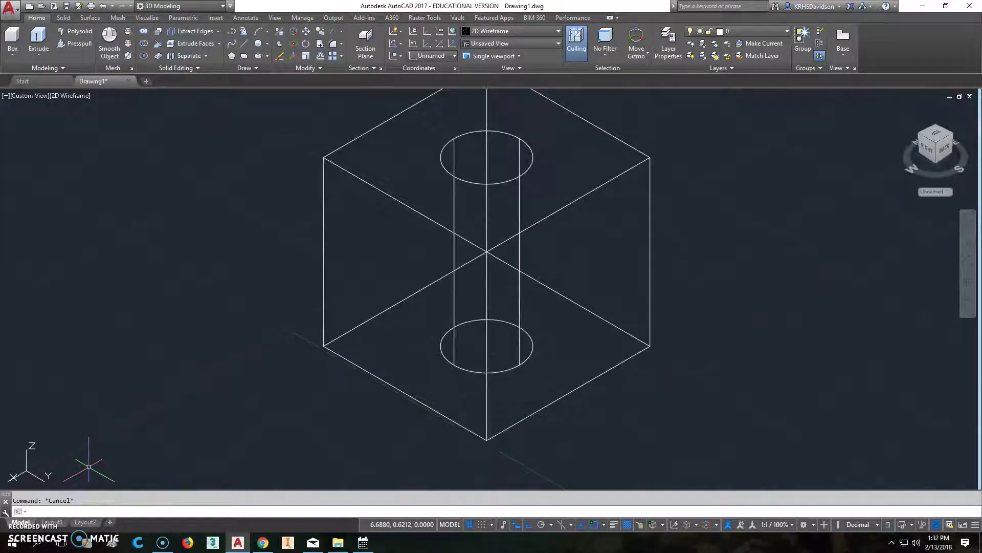
click(105, 6)
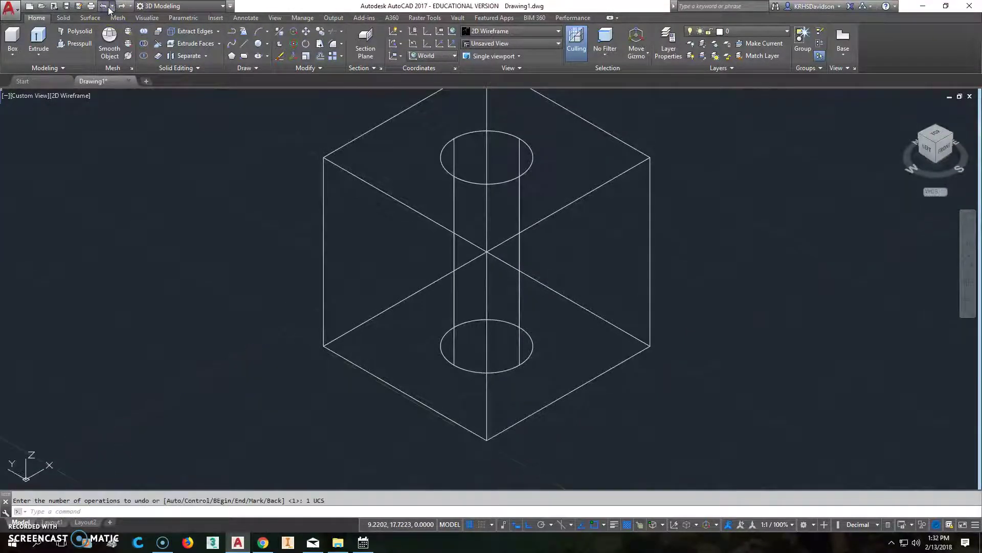
Rotate the UCS 90° about the X axis.
text(ucs)
key(Return)
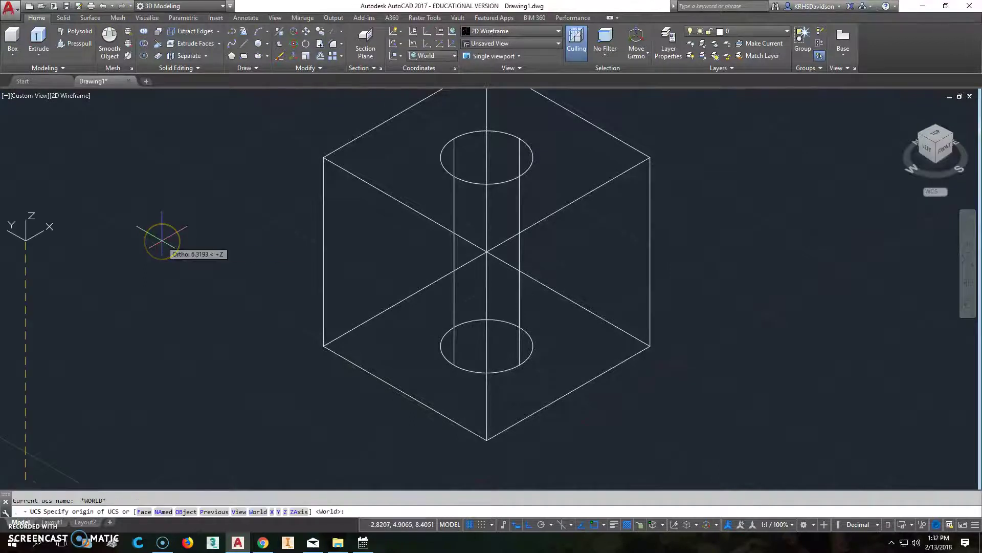
text(x)
key(Return)
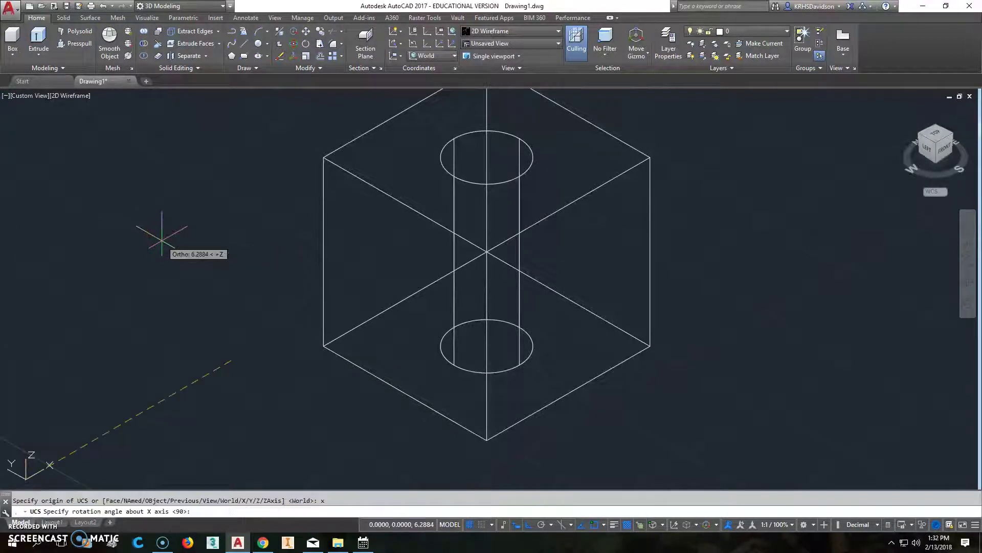
text(90)
key(Return)
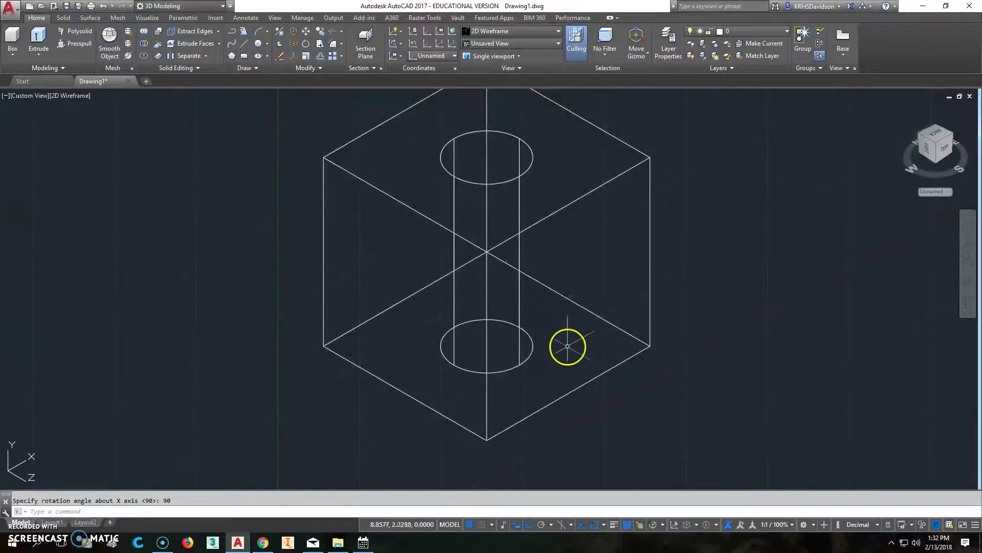
mouse_move(590, 356)
middle_down()
mouse_move(577, 314)
mouse_move(554, 324)
middle_up()
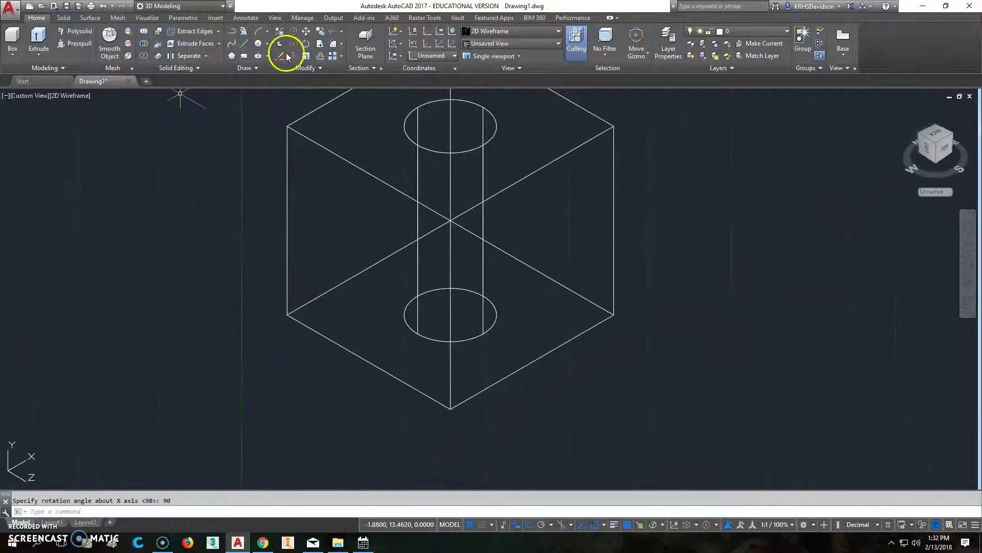
Draw a 2-unit circle at the box edge midpoint and move it onto the side face.
click(259, 46)
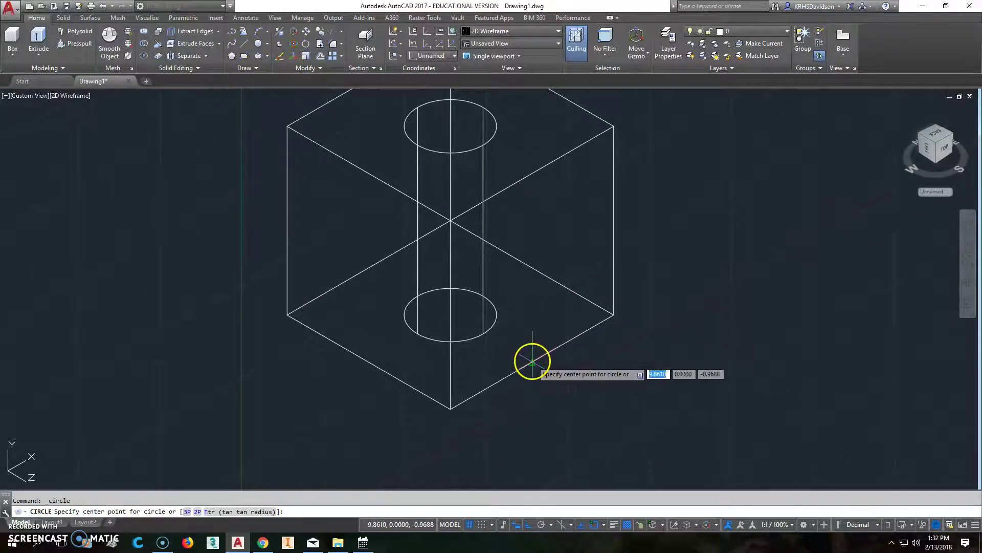
click(533, 360)
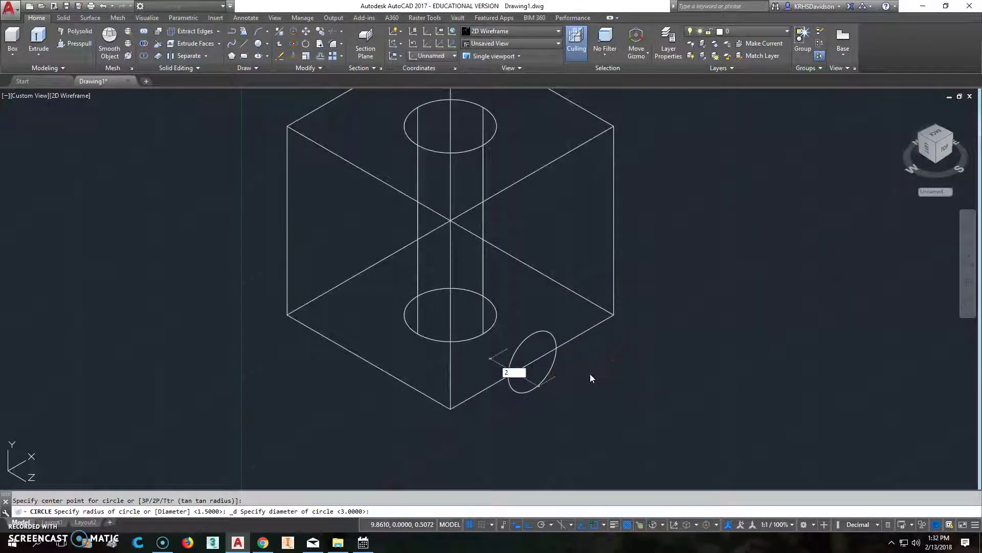
key(Return)
click(306, 34)
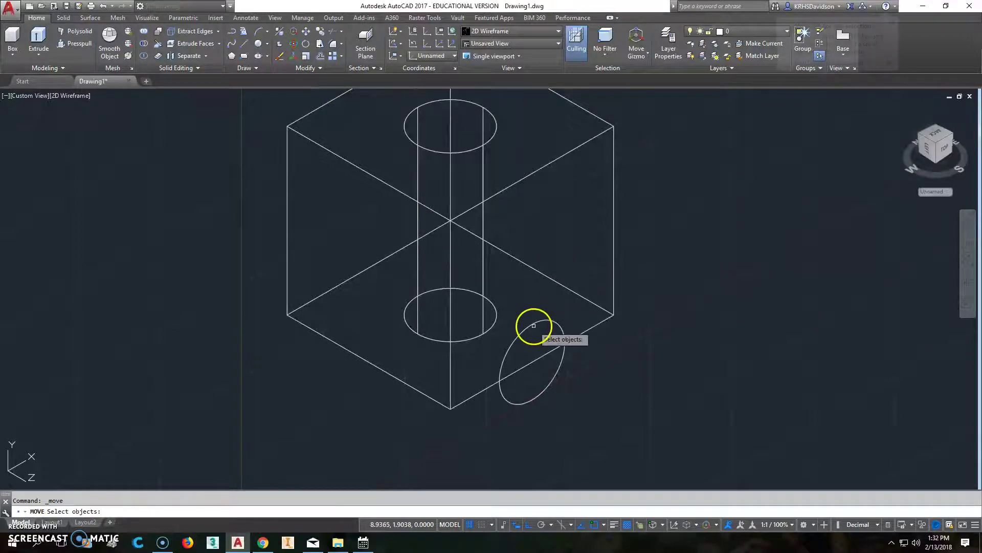
click(541, 325)
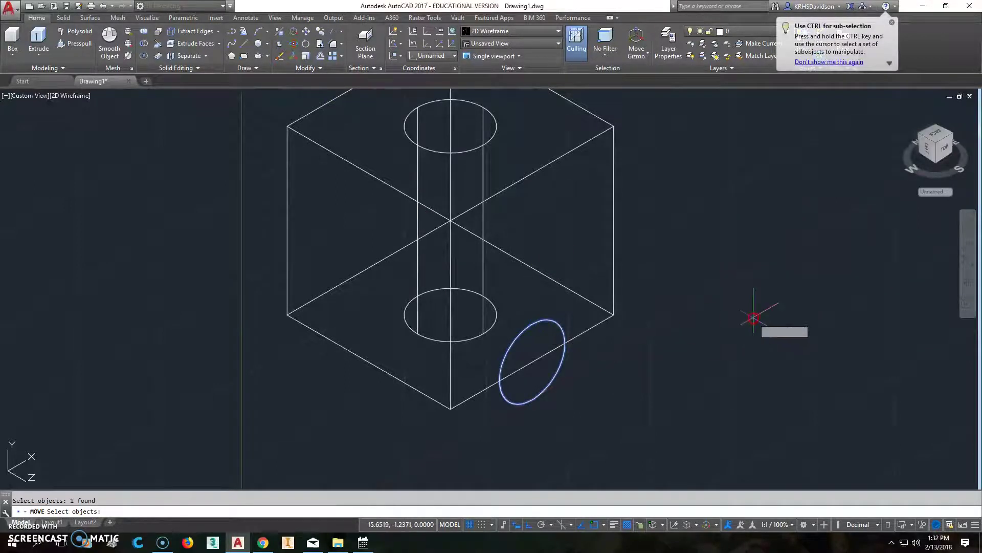
key(Return)
click(614, 314)
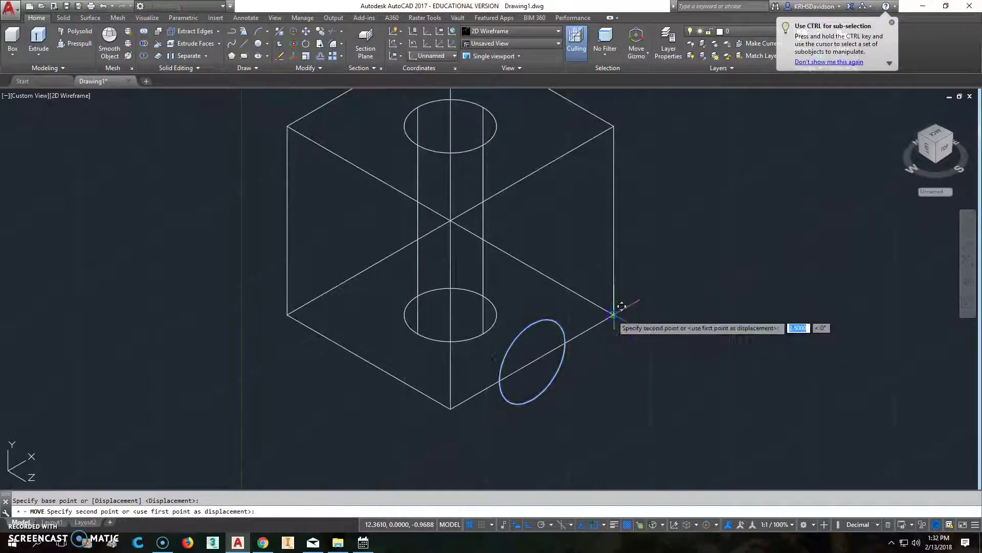
click(614, 221)
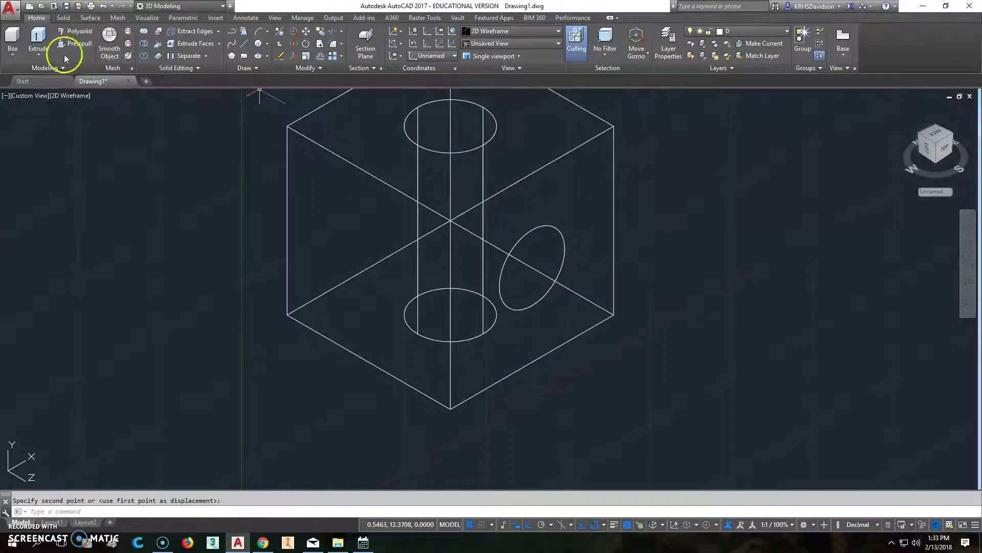
Extrude the side-face circle 10 units into a cylinder.
click(39, 41)
click(540, 229)
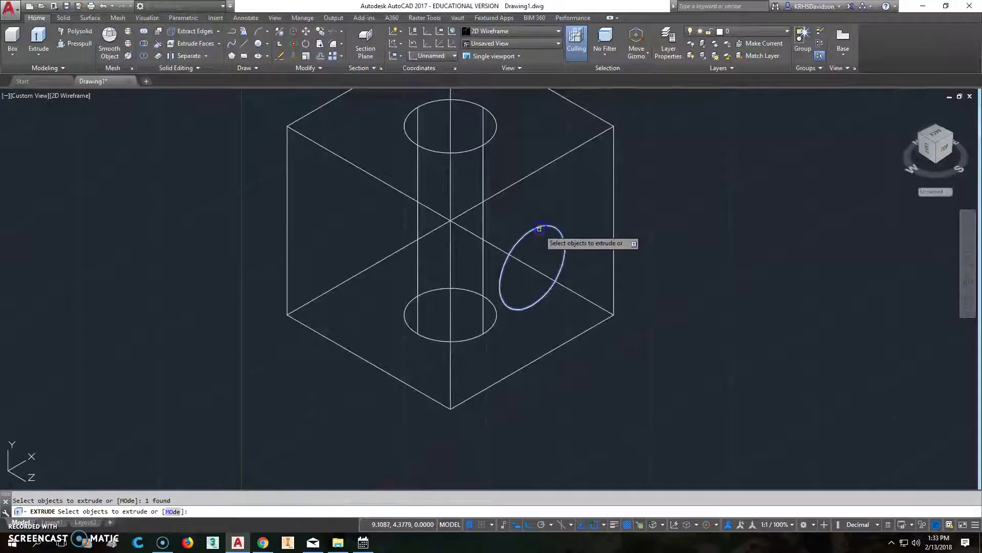
right_click(540, 229)
click(560, 236)
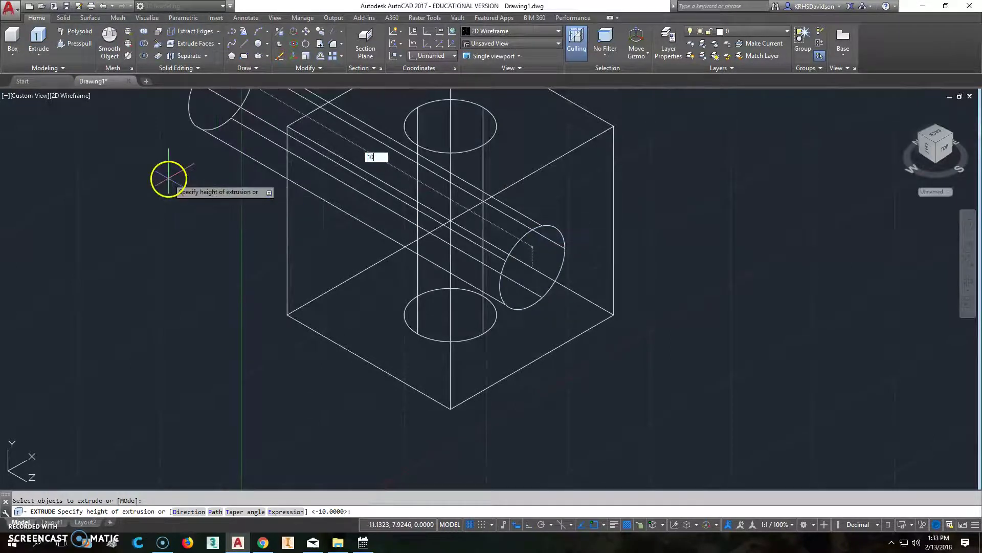
text(10)
key(Return)
middle_drag(169, 220, 180, 297)
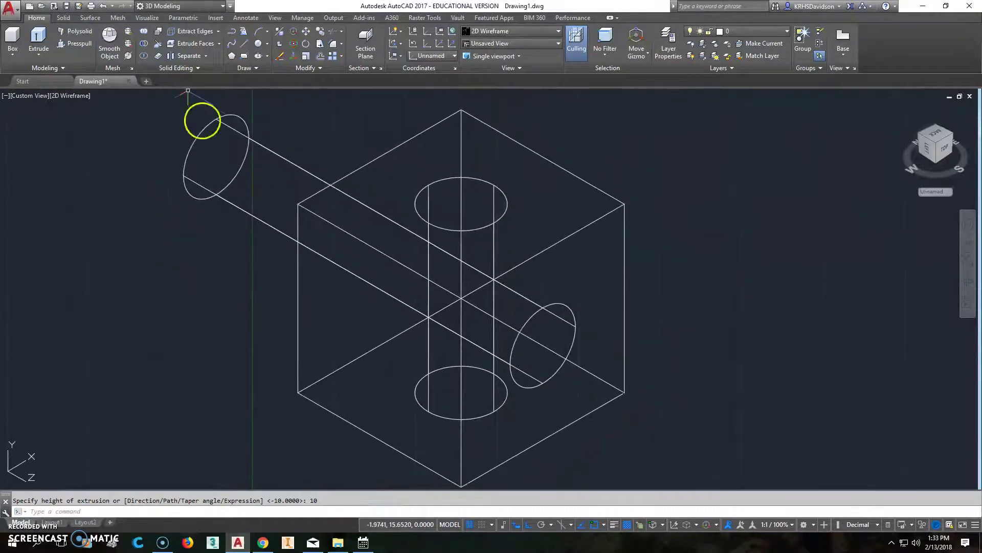
Subtract the new cylinder from the cube to bore a horizontal hole.
click(148, 45)
click(413, 138)
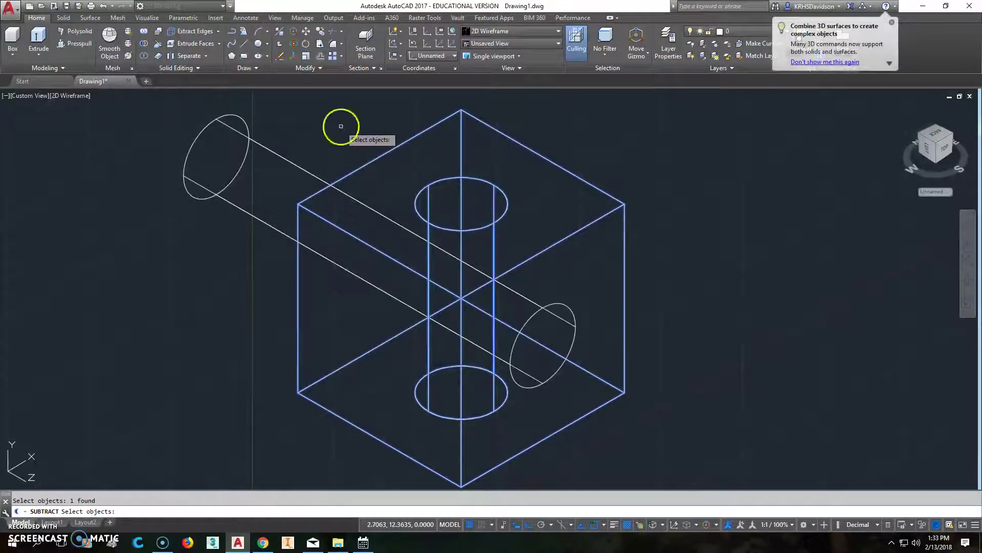
key(Return)
click(312, 172)
key(Return)
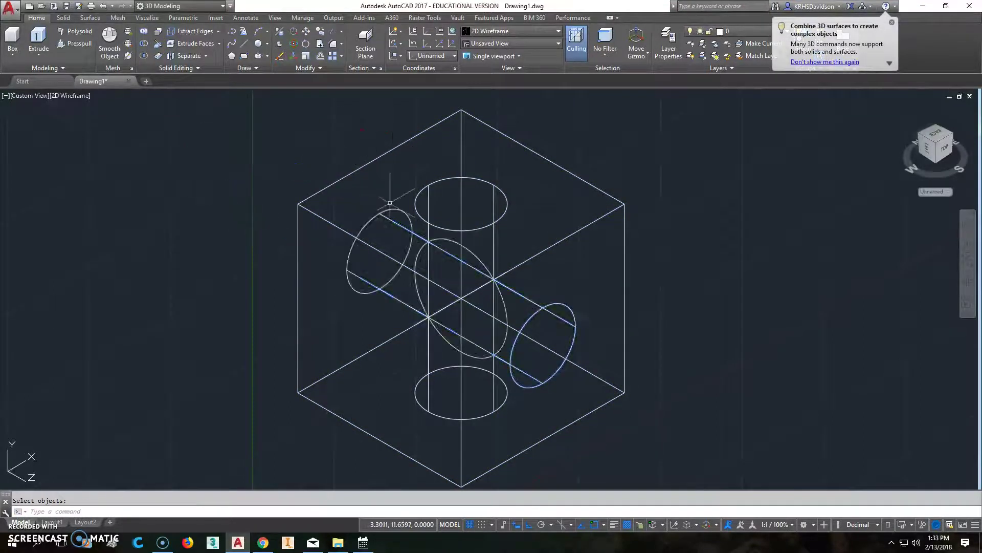
mouse_move(616, 333)
middle_down()
mouse_move(621, 290)
mouse_move(644, 318)
middle_up()
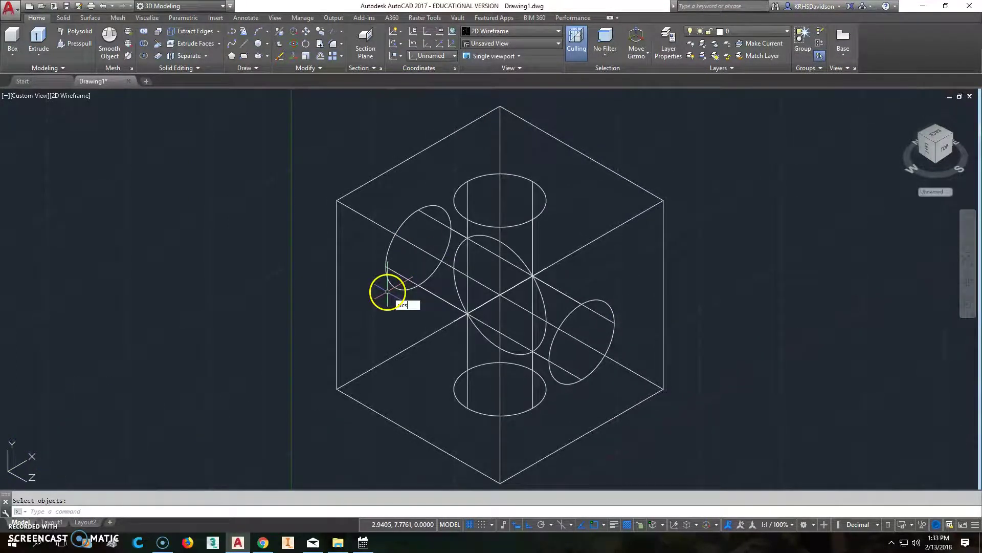
Set the UCS icon to Noorigin so it stays in the view corner.
text(on)
key(Return)
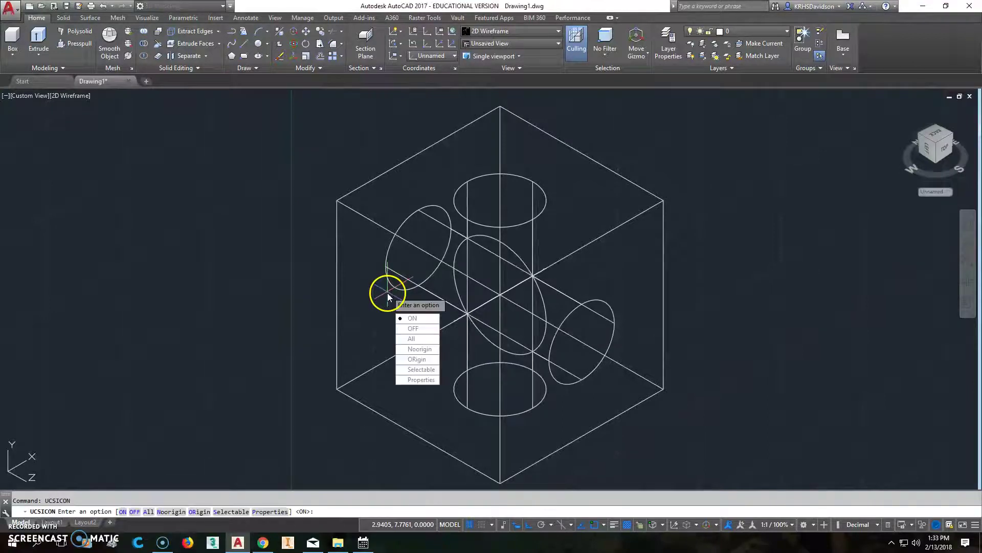
click(415, 349)
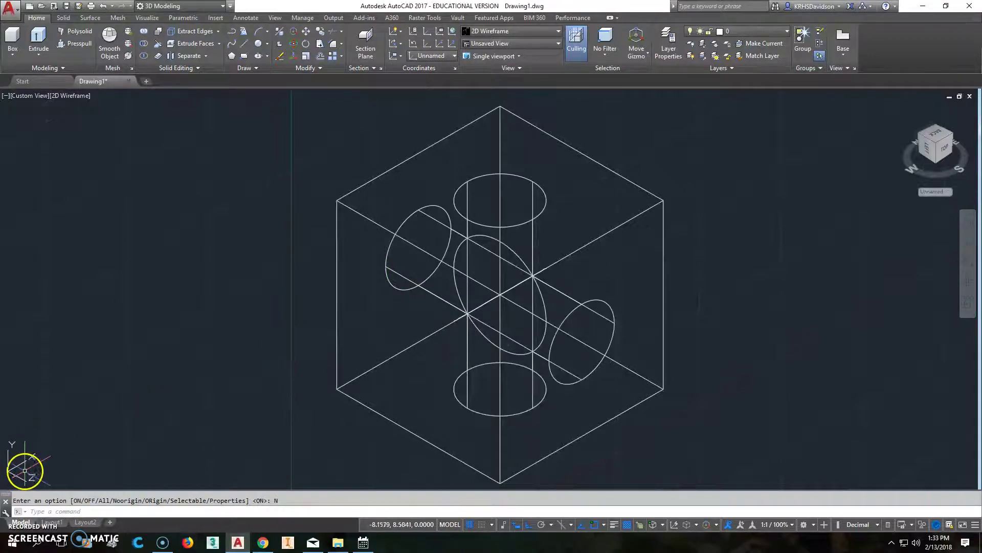
middle_drag(279, 381, 276, 342)
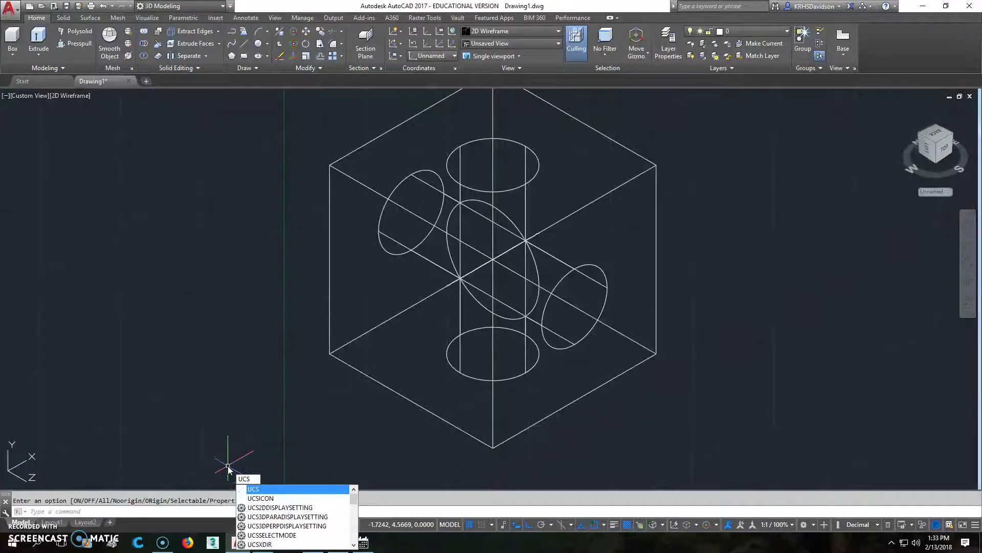
Rotate the UCS 90° about Y and draw a 2-unit circle beside the cube.
key(Return)
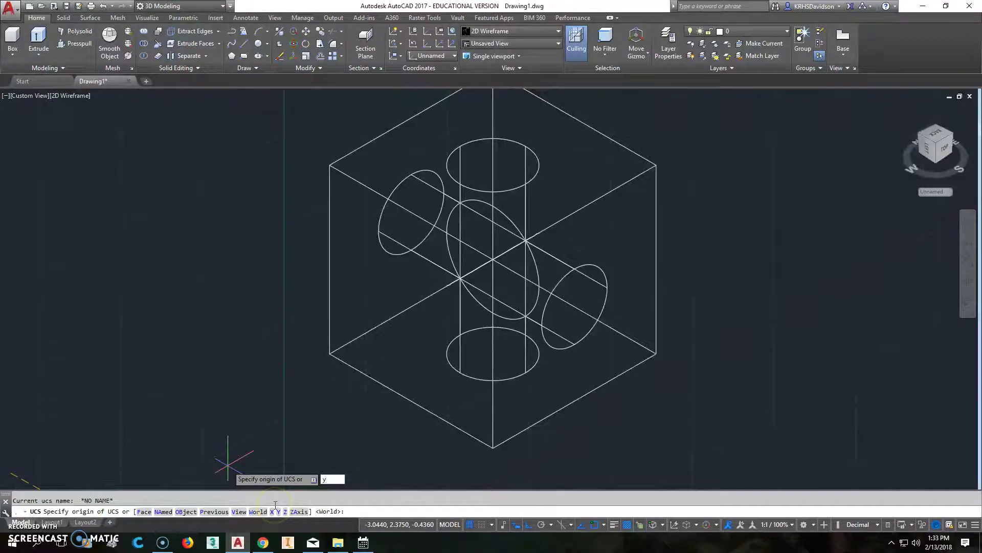
key(Return)
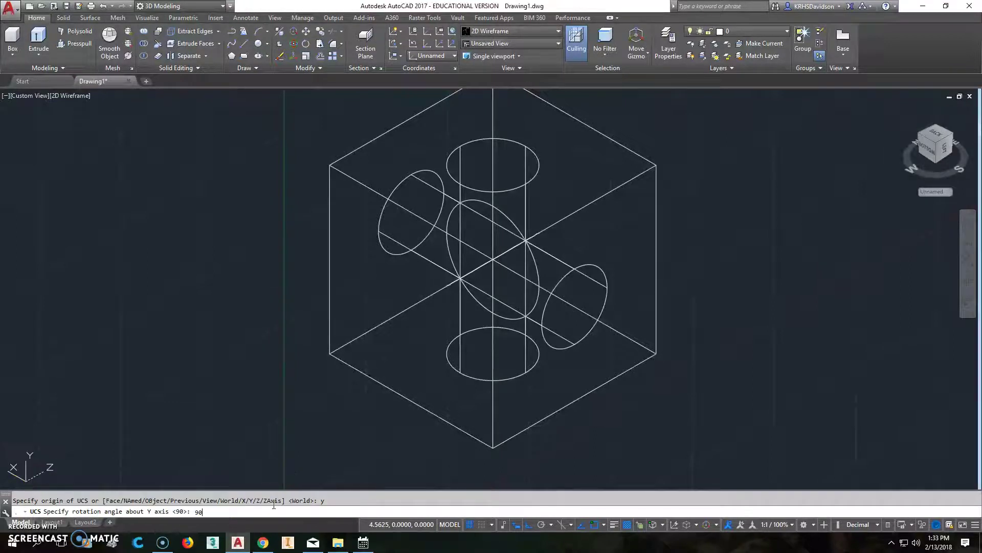
key(Return)
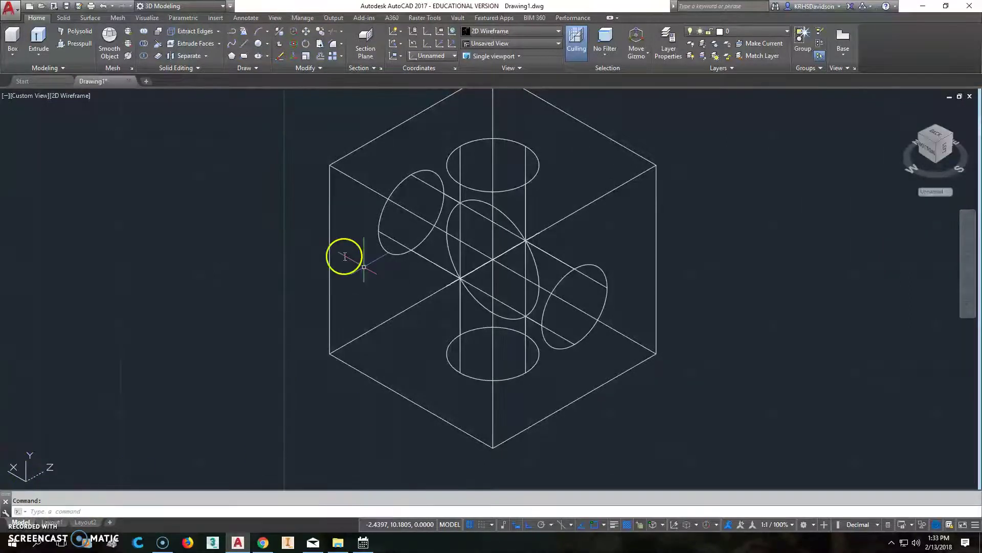
click(258, 49)
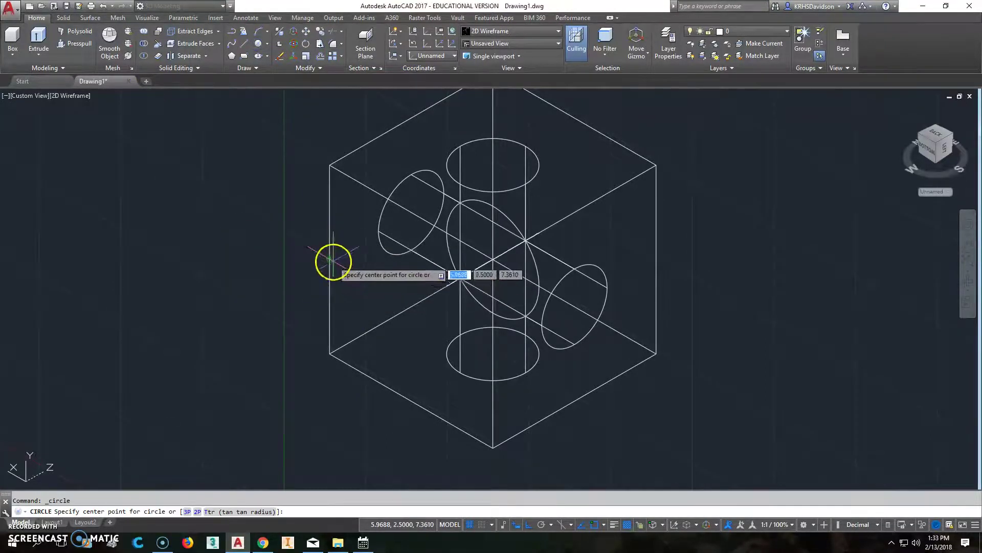
click(330, 260)
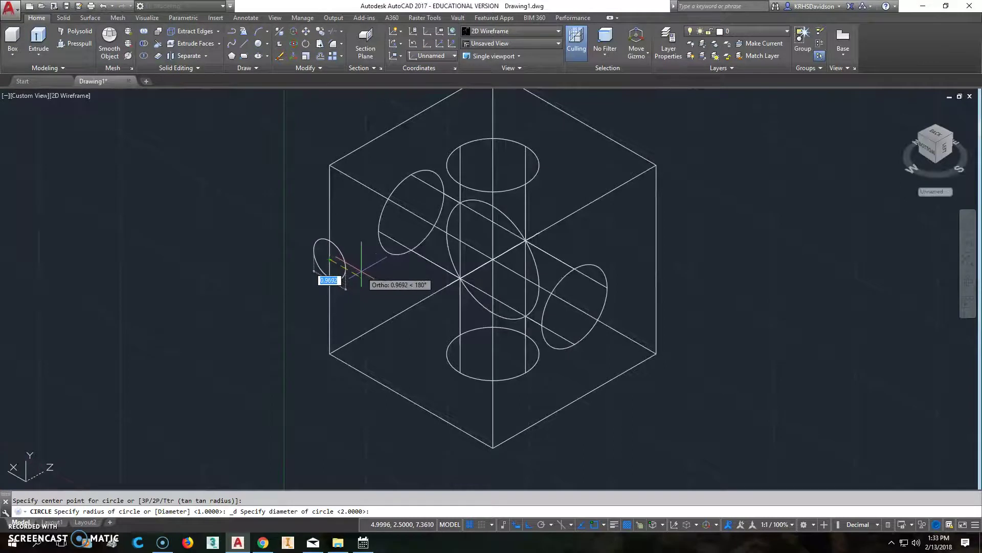
key(Return)
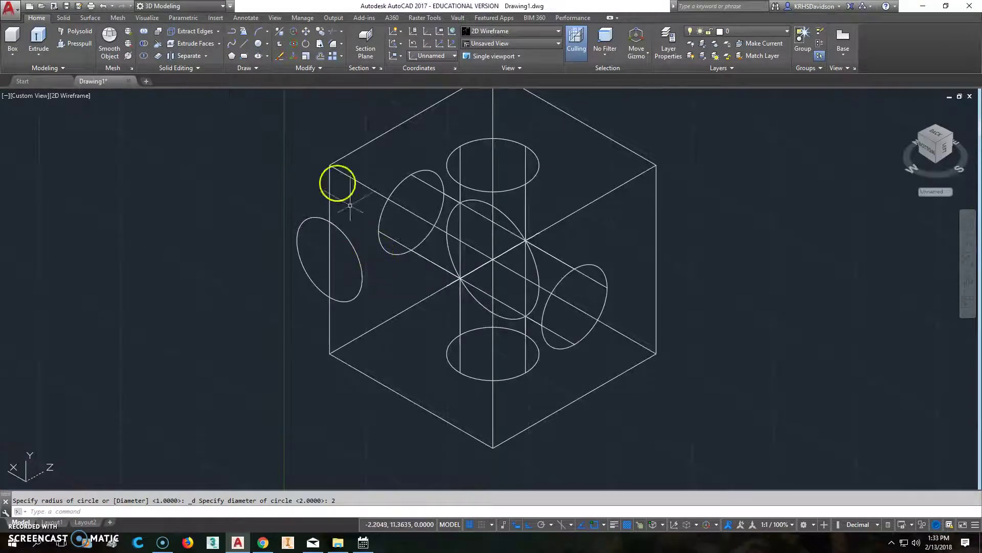
Move the circle onto the cube's left face and extrude it through the cube.
click(306, 36)
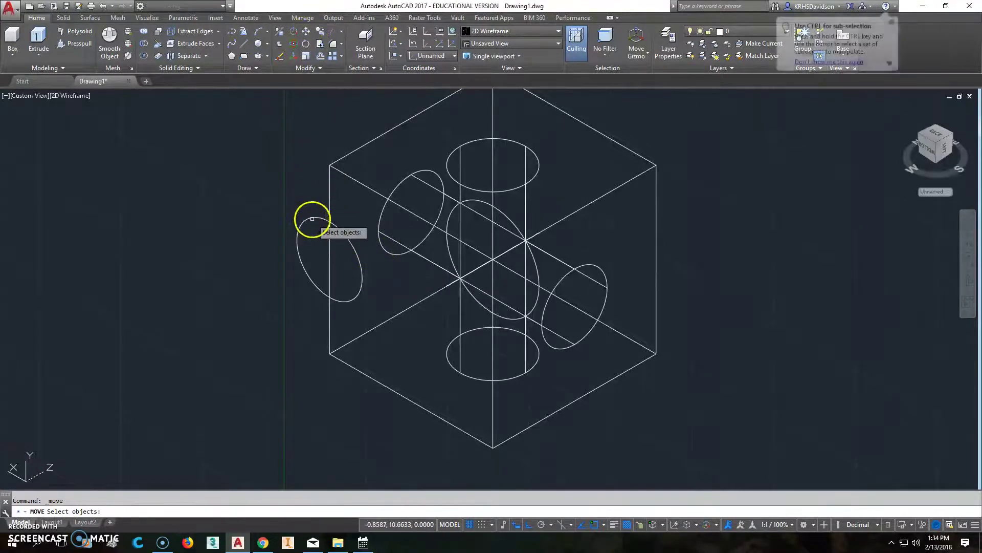
click(313, 219)
key(Return)
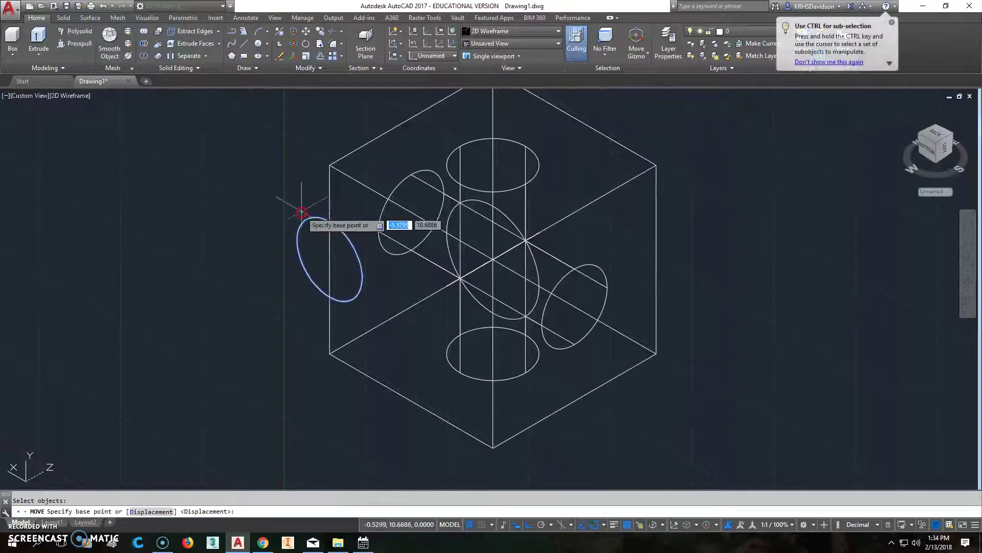
click(330, 353)
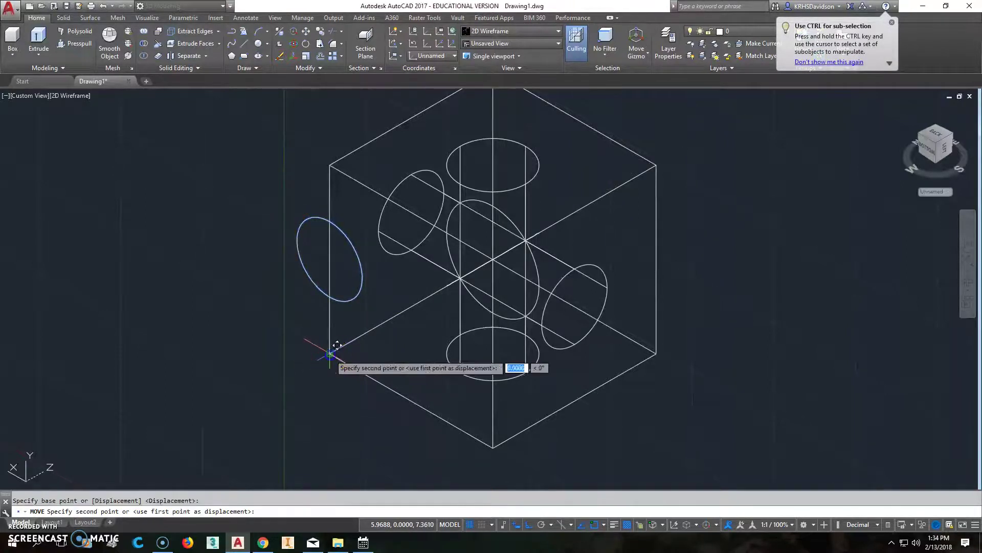
click(414, 401)
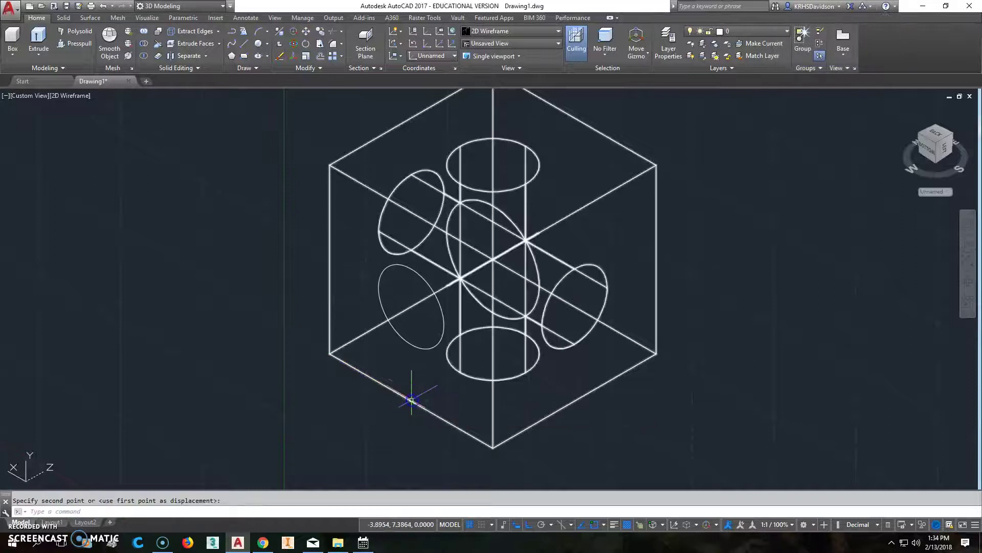
click(44, 38)
click(429, 282)
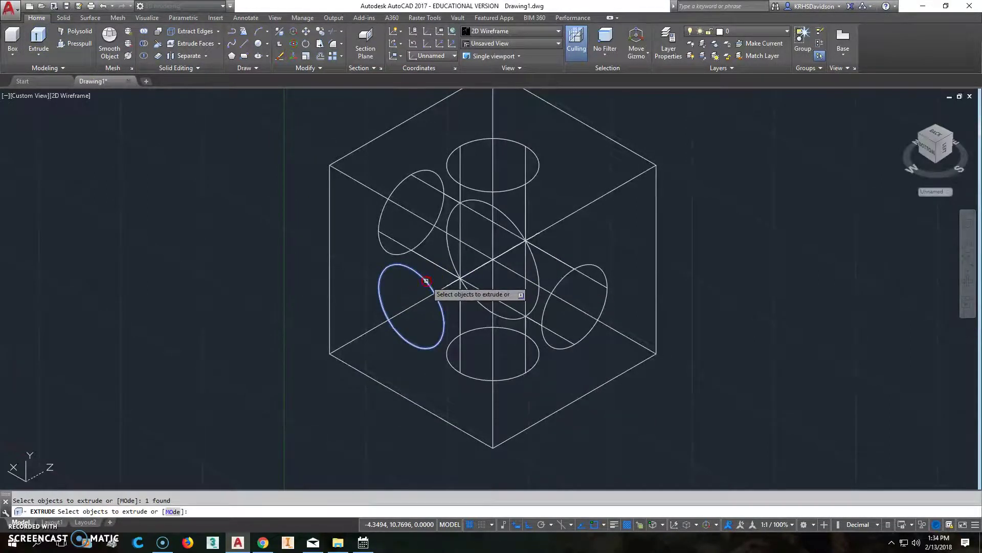
right_click(427, 282)
click(434, 289)
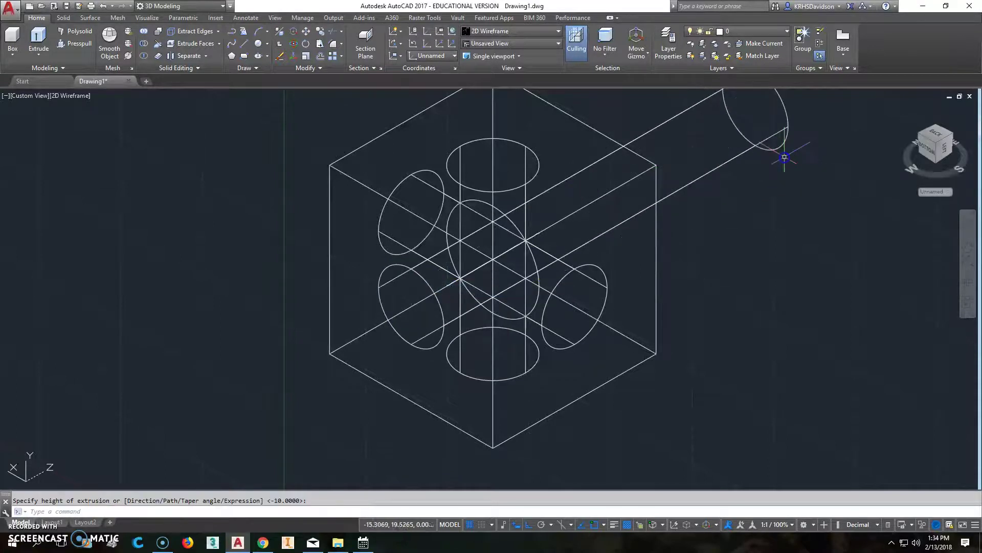
Subtract the long cylinder from the cube, completing three intersecting holes.
click(146, 48)
click(348, 175)
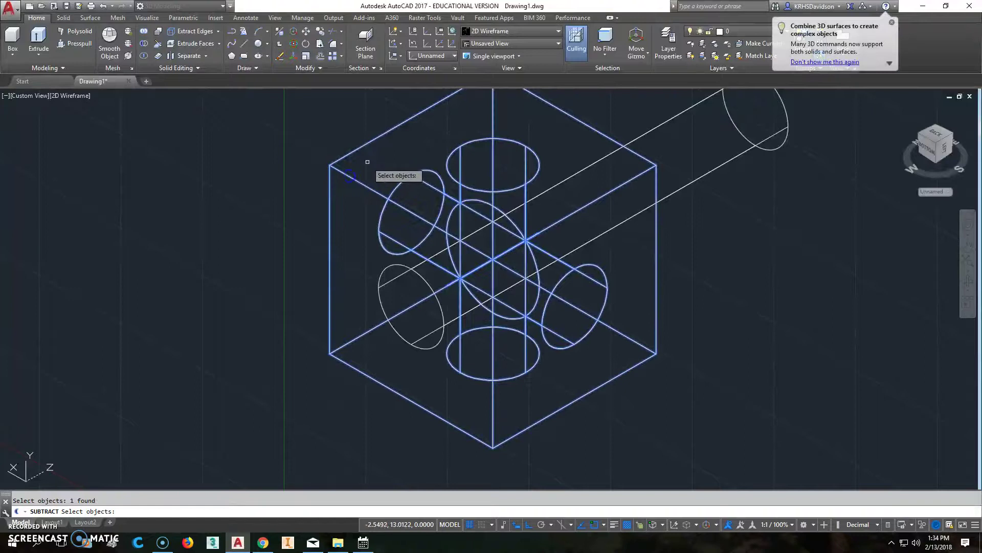
key(Return)
click(566, 175)
right_click(571, 161)
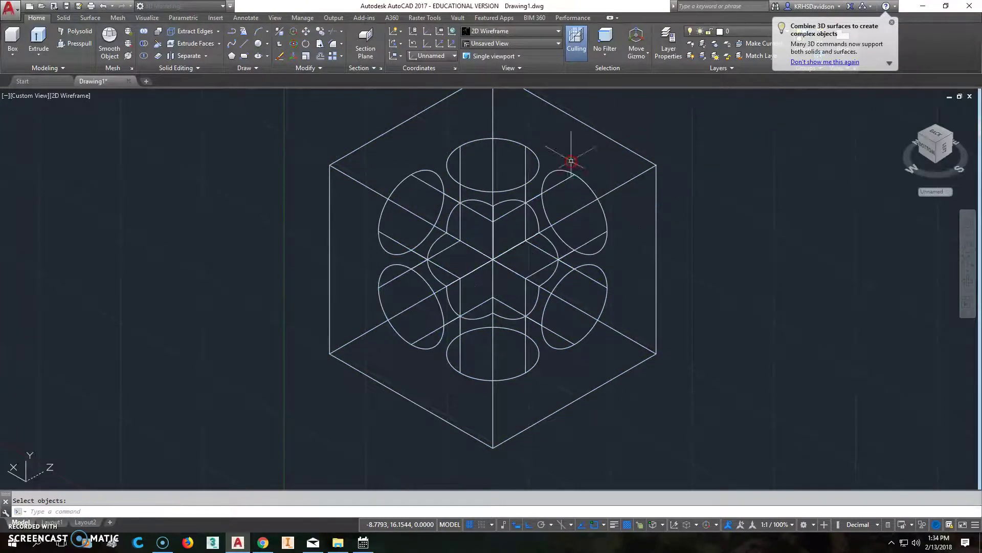
middle_drag(693, 253, 682, 278)
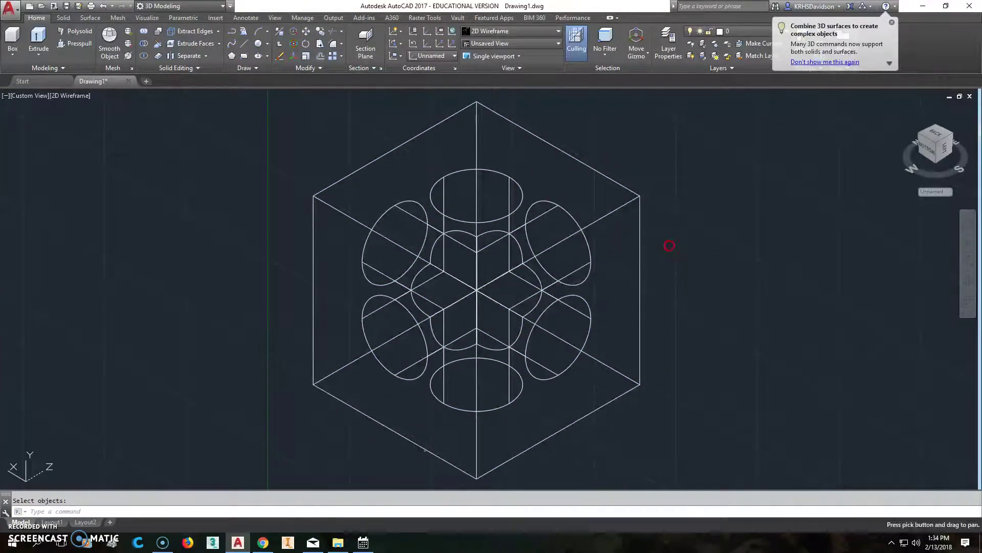
middle_click(581, 121)
middle_click(581, 121)
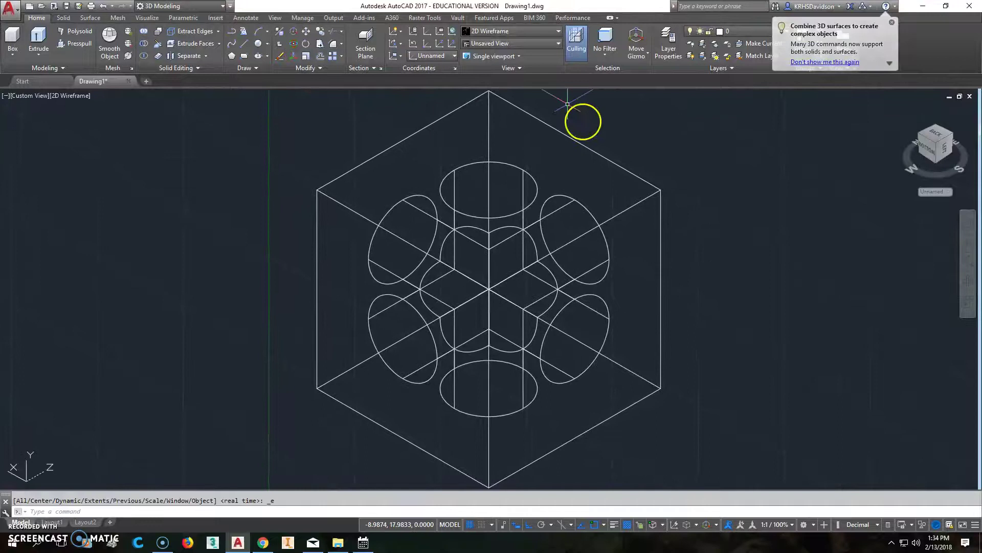
click(559, 31)
click(526, 56)
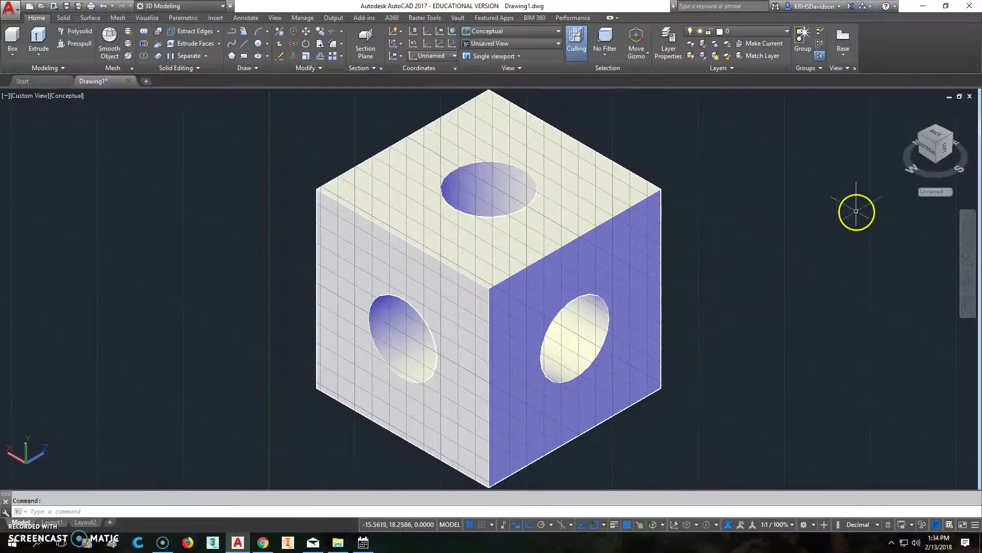
mouse_move(935, 139)
mouse_down()
mouse_move(936, 125)
mouse_move(942, 154)
mouse_up()
mouse_move(402, 202)
shift+middle_down()
mouse_move(16, 263)
mouse_move(83, 234)
mouse_move(129, 180)
mouse_move(109, 207)
shift+middle_up()
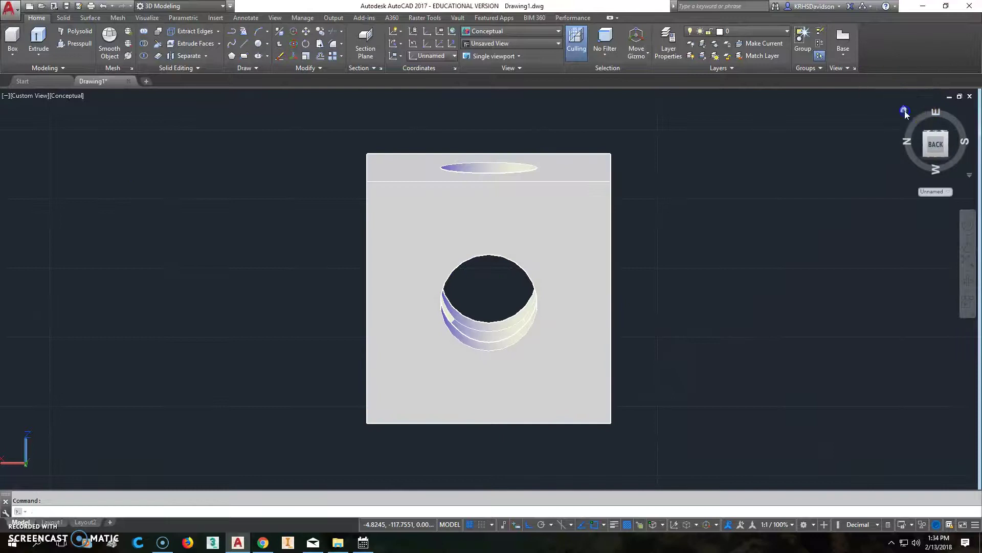
click(904, 110)
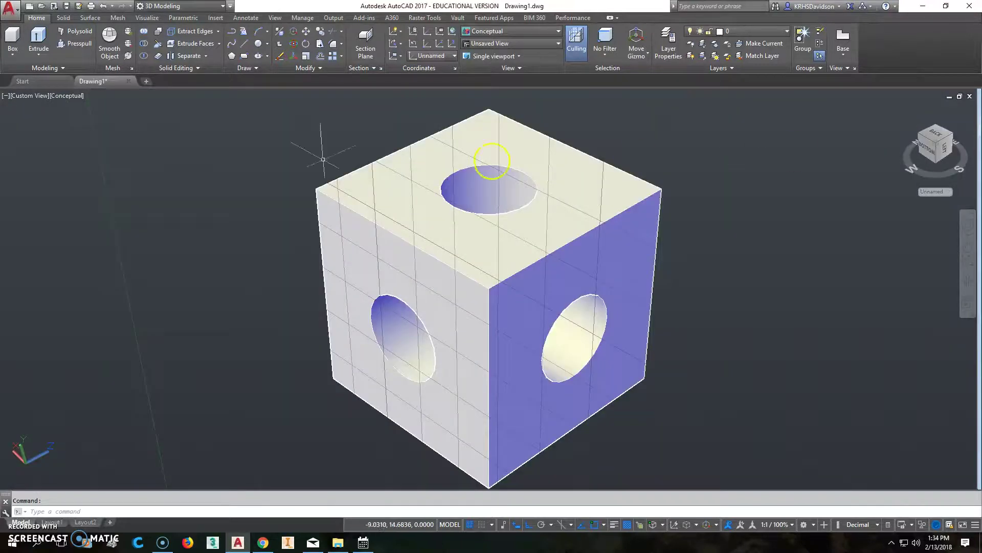
click(512, 32)
Switch the display to 2D Wireframe, cancel the Save As dialog, and make WCS current.
click(482, 56)
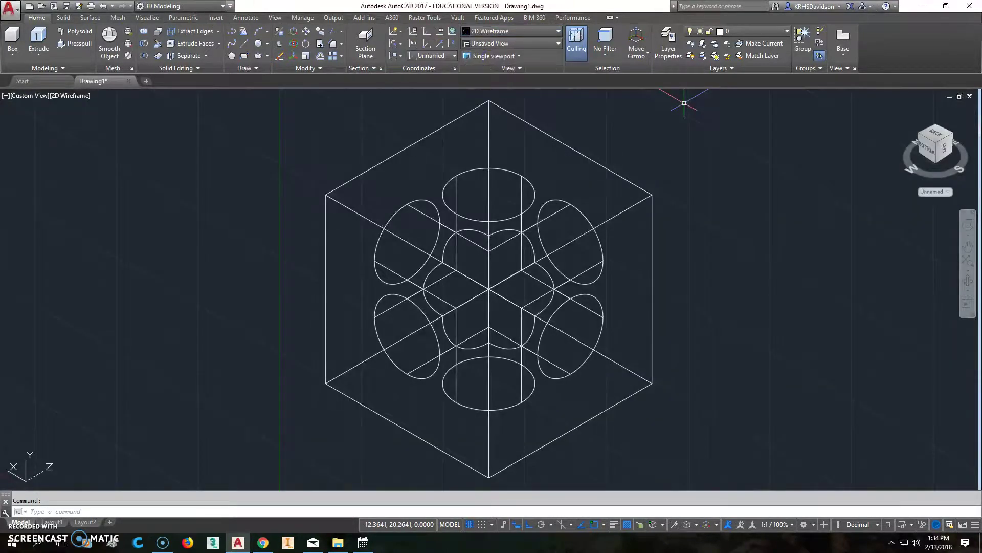
click(77, 6)
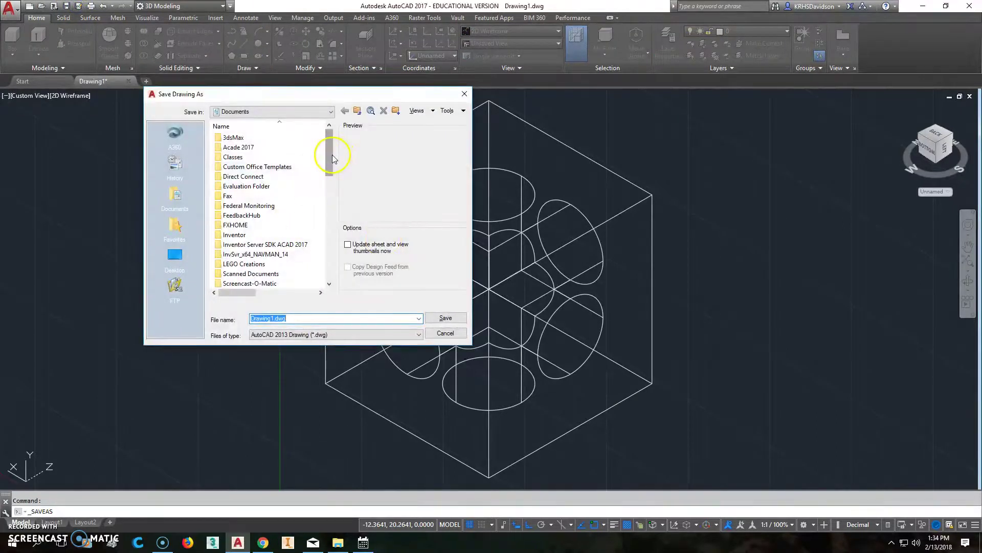
click(453, 334)
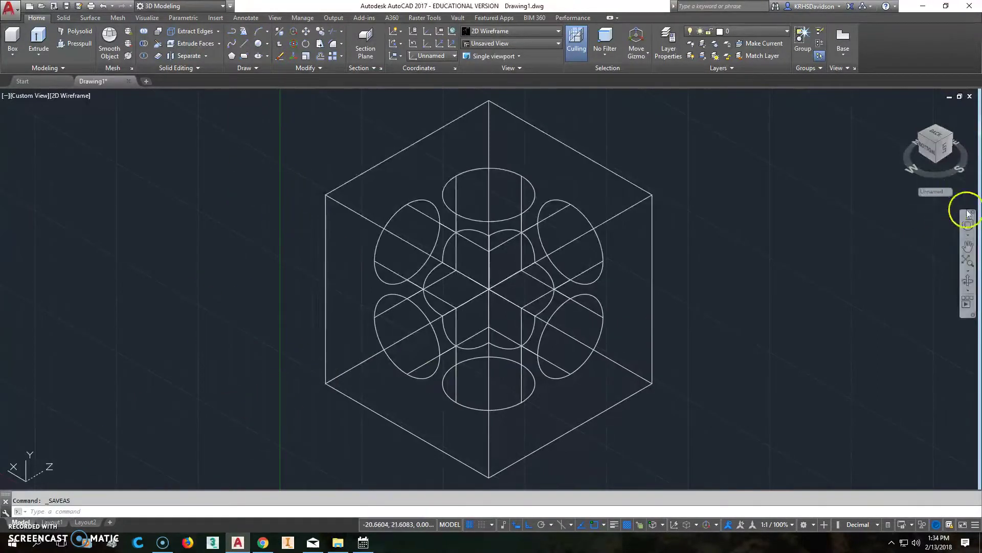
click(945, 192)
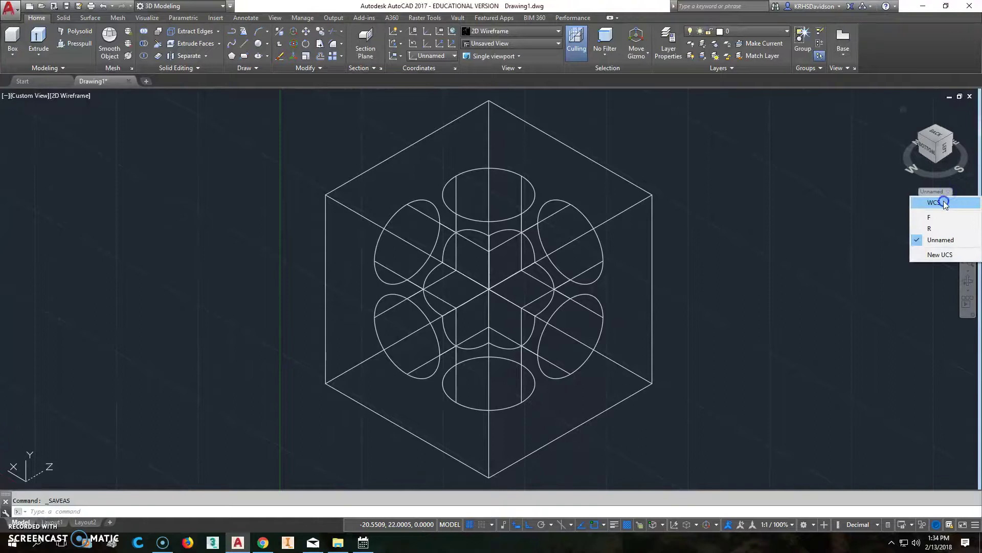
click(937, 203)
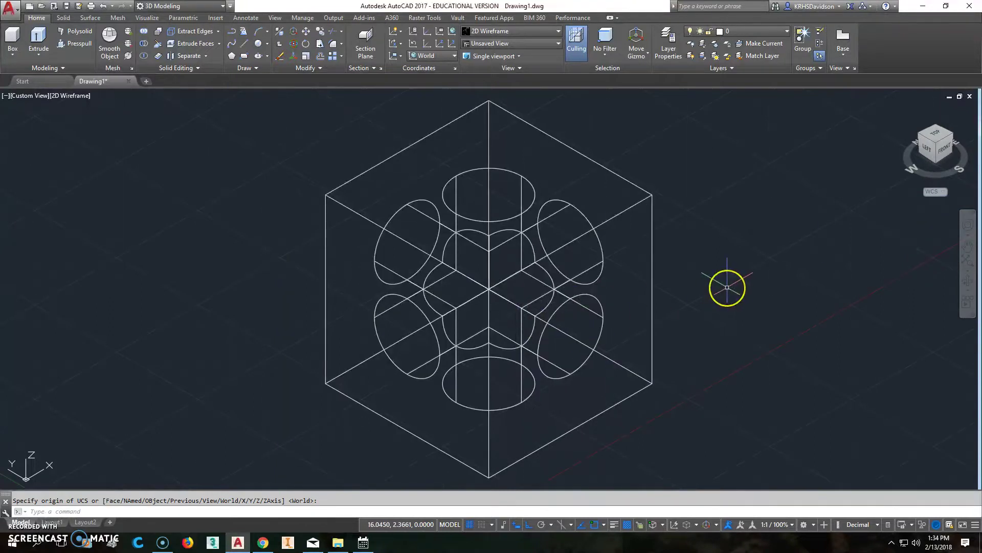